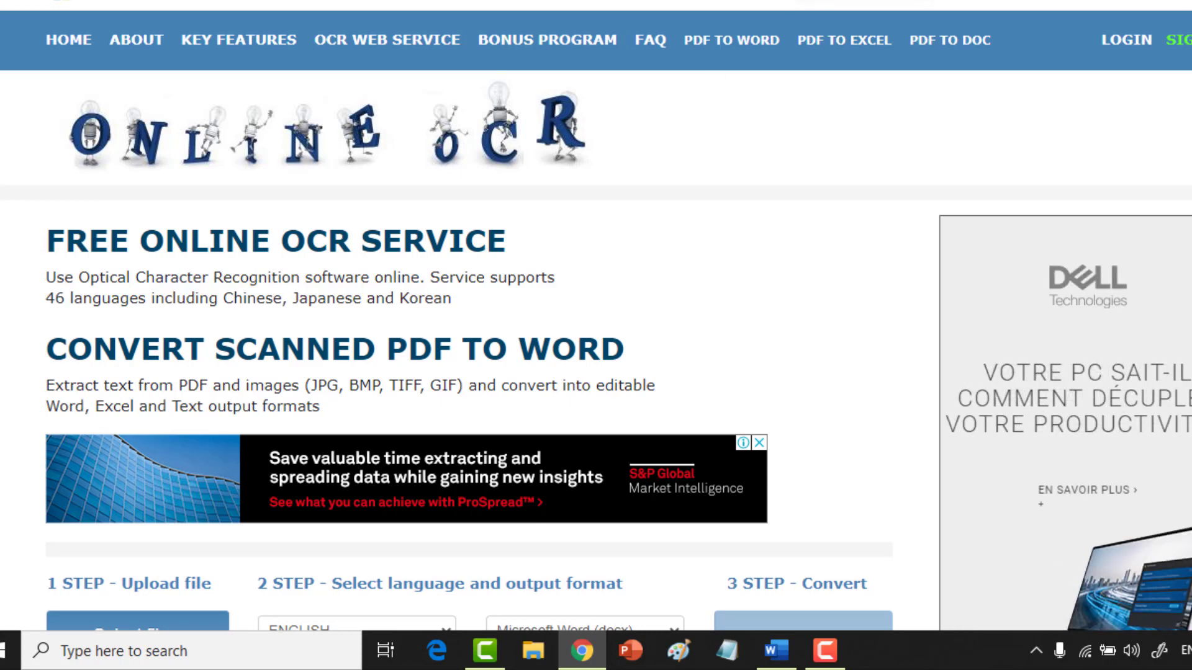
Step: Check the file type of the desktop image "picture" in its properties, and close the properties
scroll(158, 506, "down", 5)
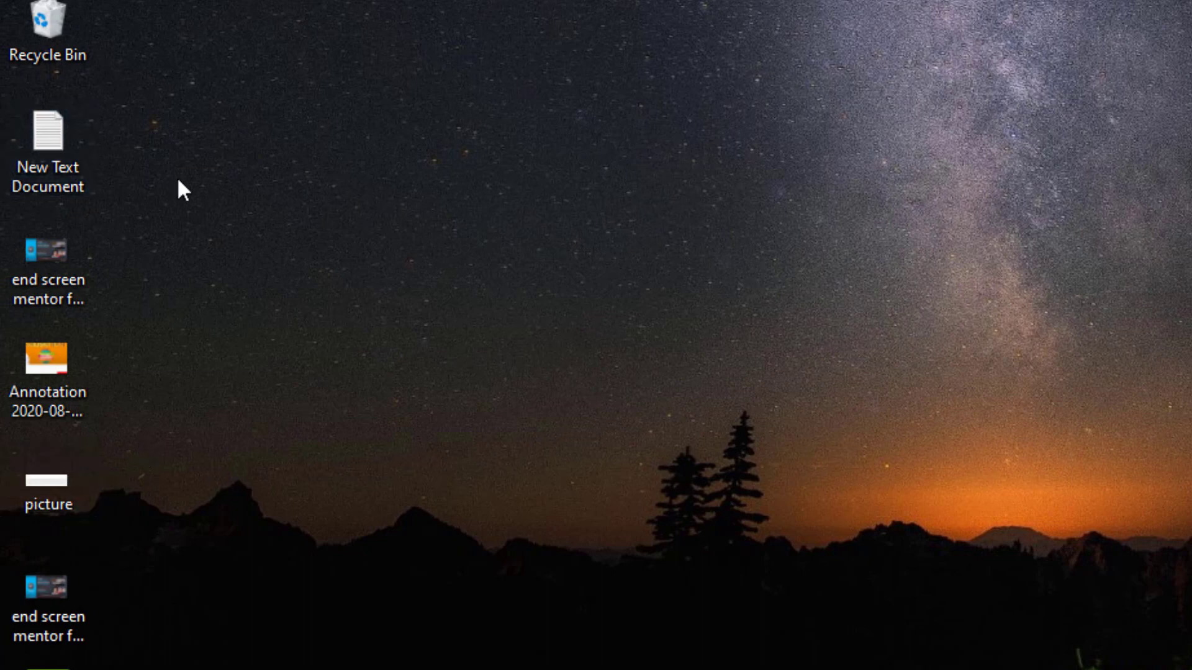
left_click(39, 491)
double_click(40, 492)
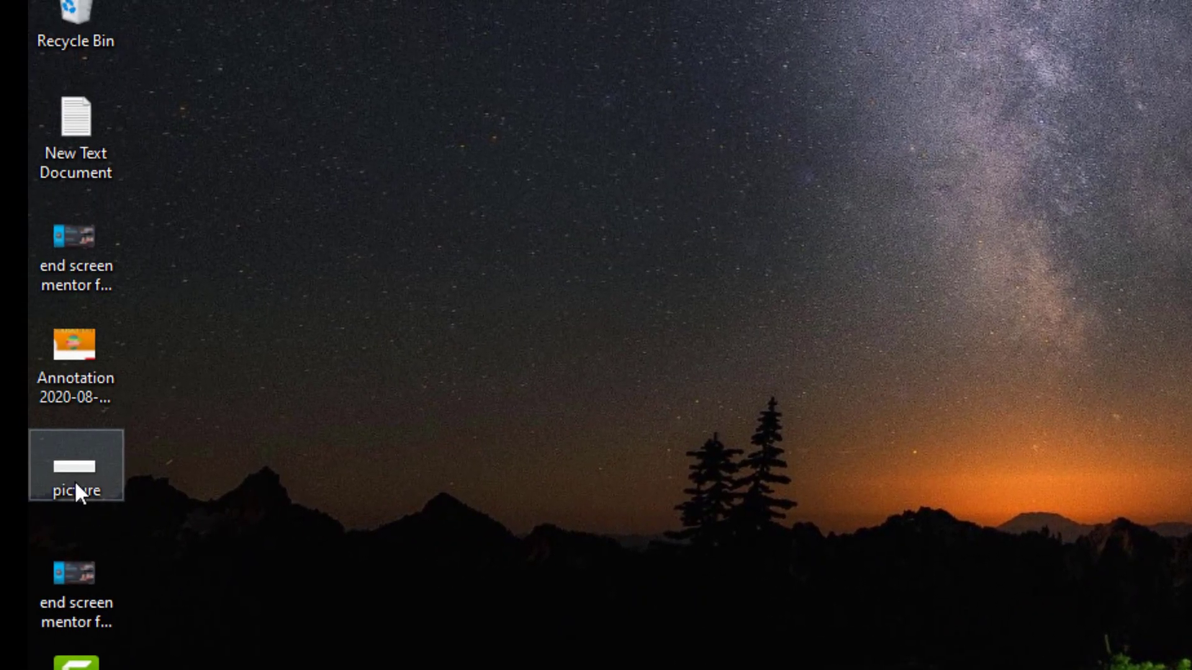
right_click(74, 480)
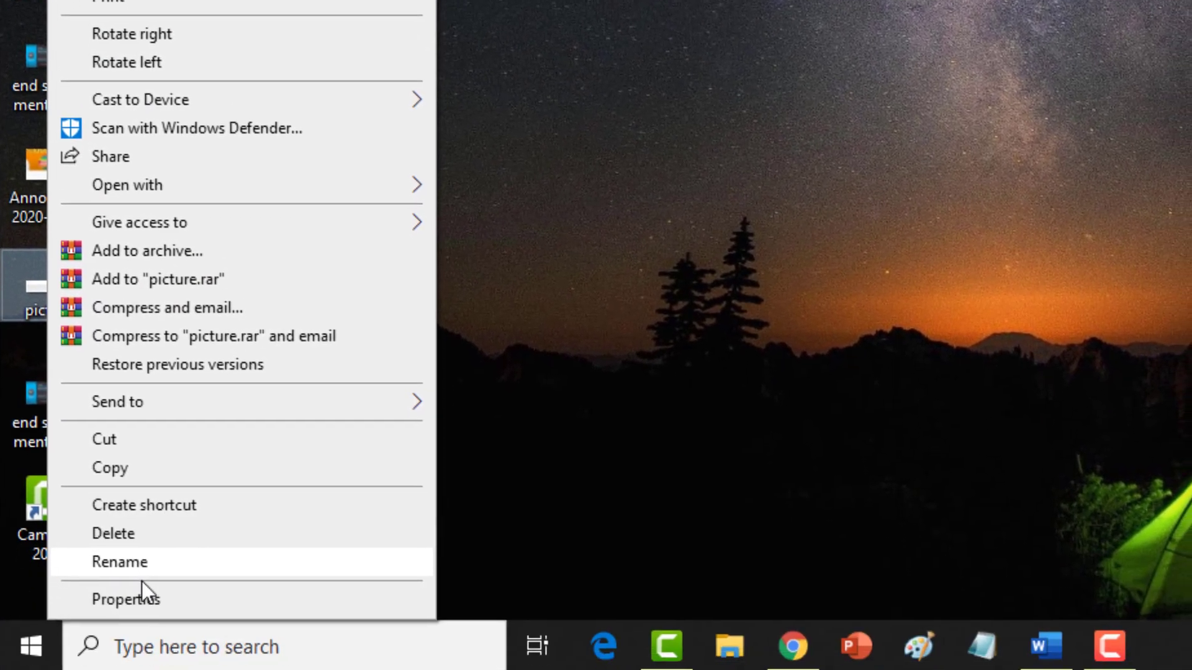
left_click(126, 604)
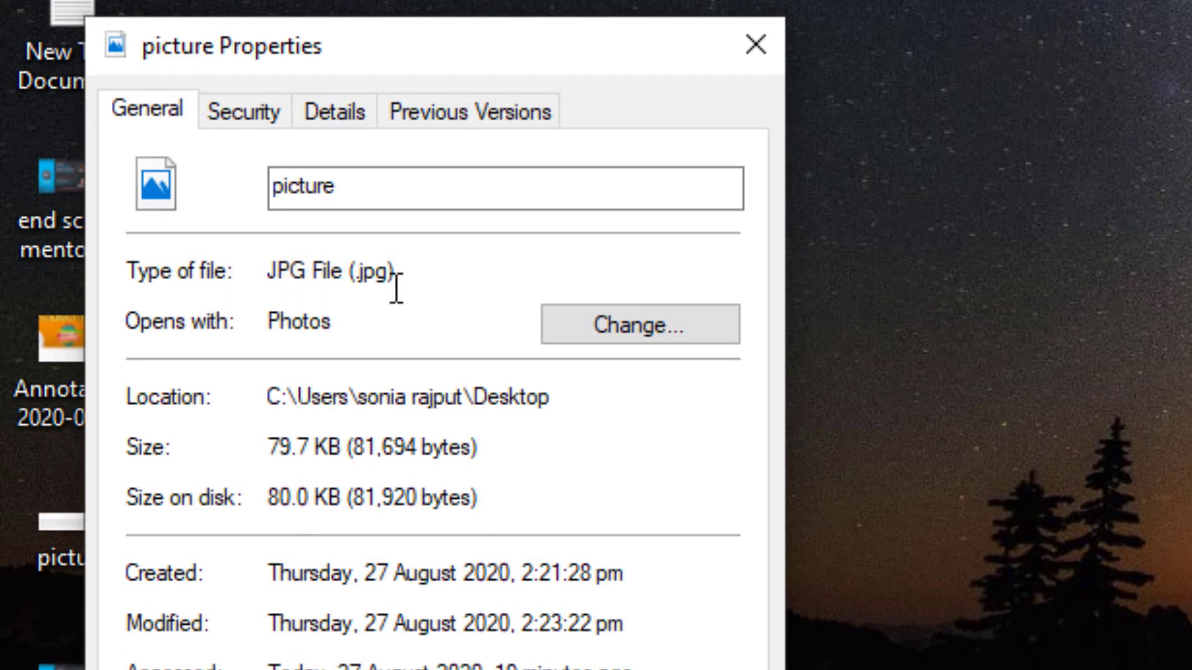
left_click(758, 46)
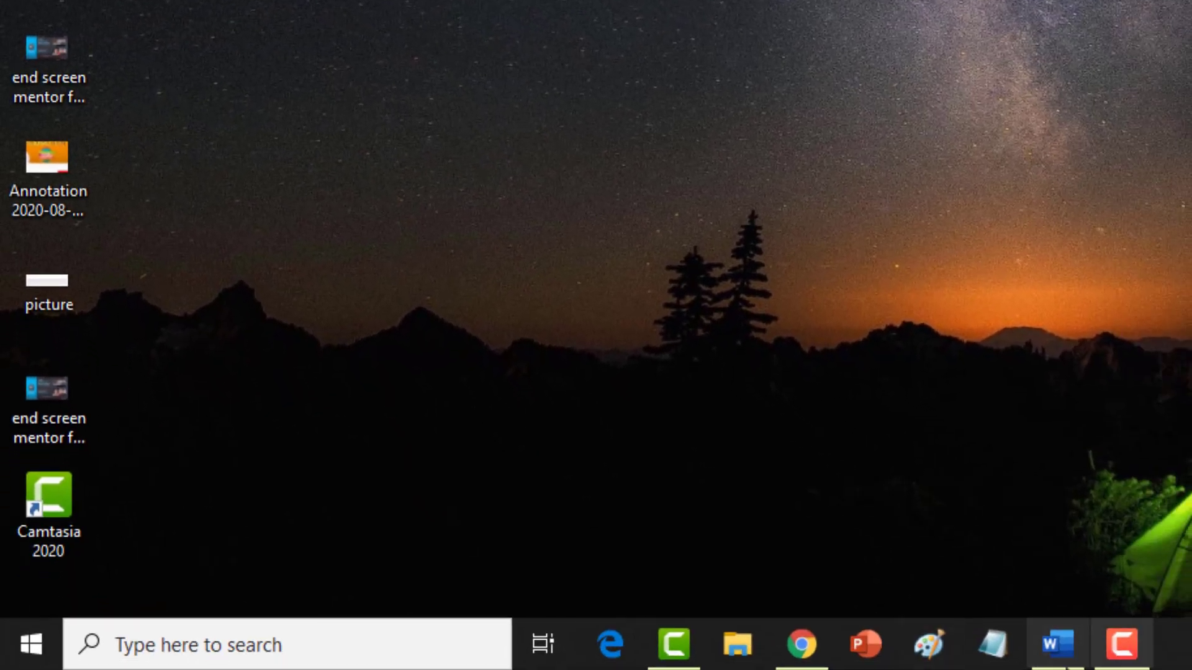
Step: Switch back to Chrome, upload the "picture" image from the Desktop folder to Online OCR and convert it to Microsoft Word (docx)
left_click(803, 645)
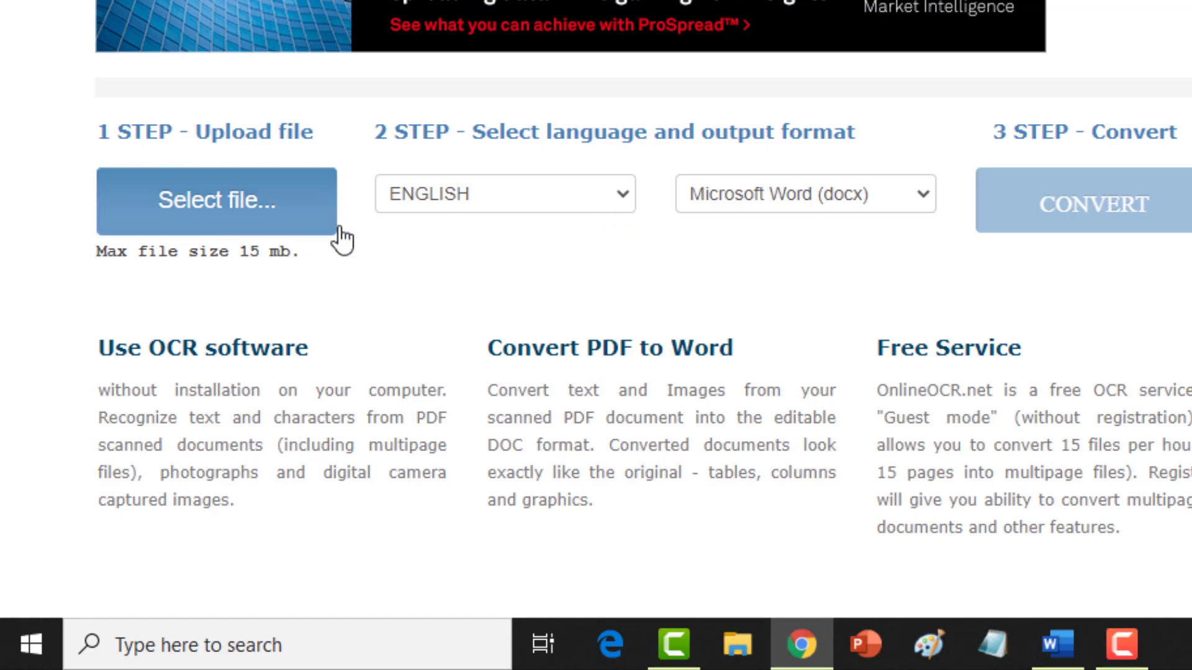
left_click(287, 216)
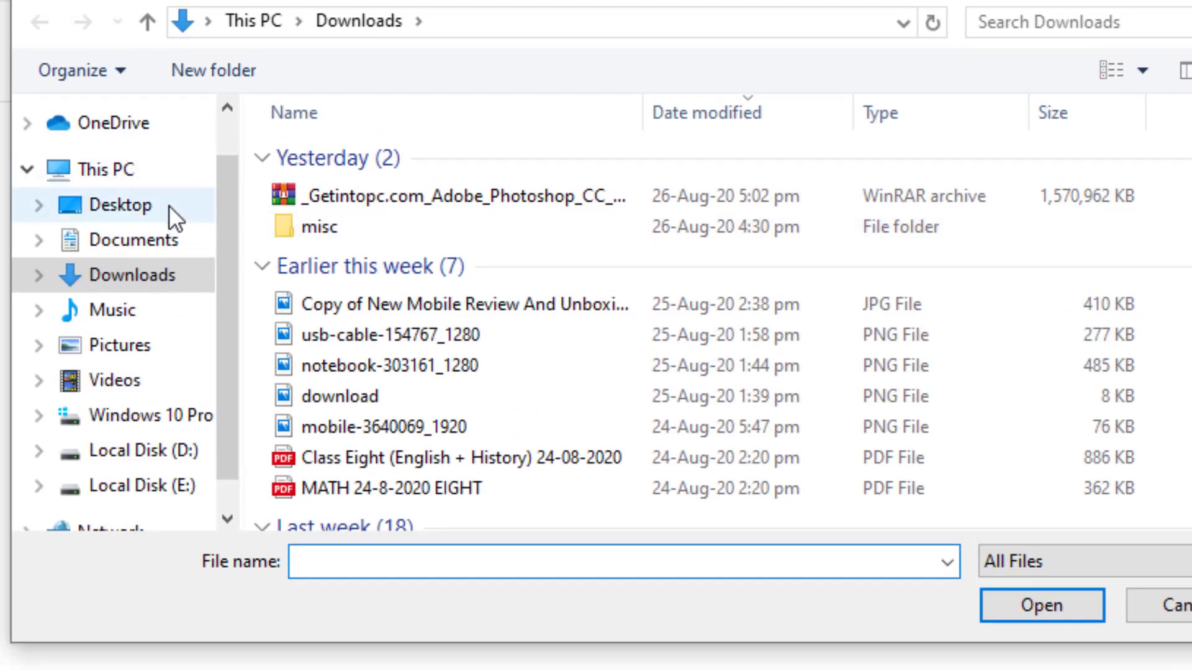
left_click(169, 206)
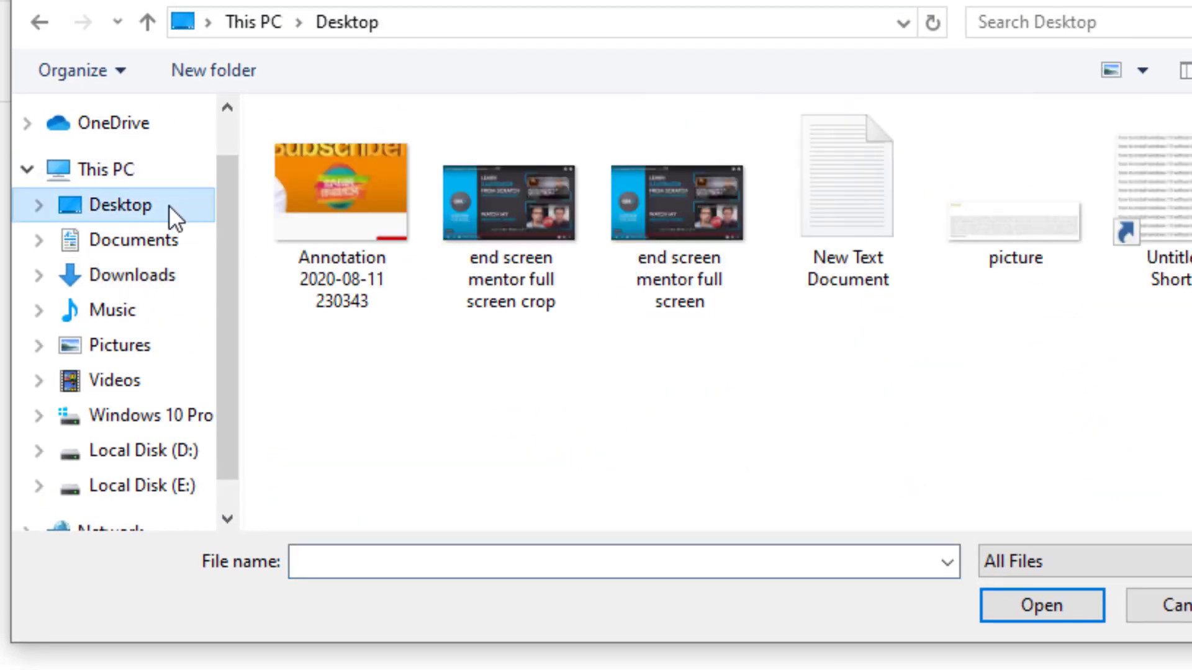
left_click(1015, 225)
left_click(1045, 600)
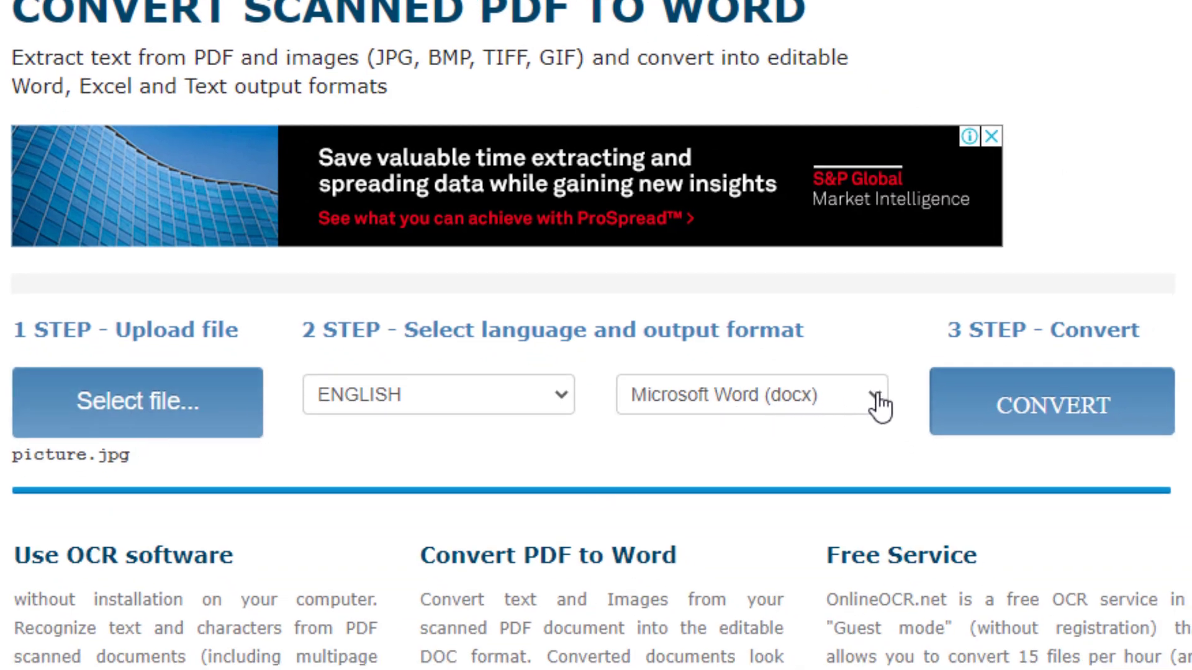
left_click(1069, 421)
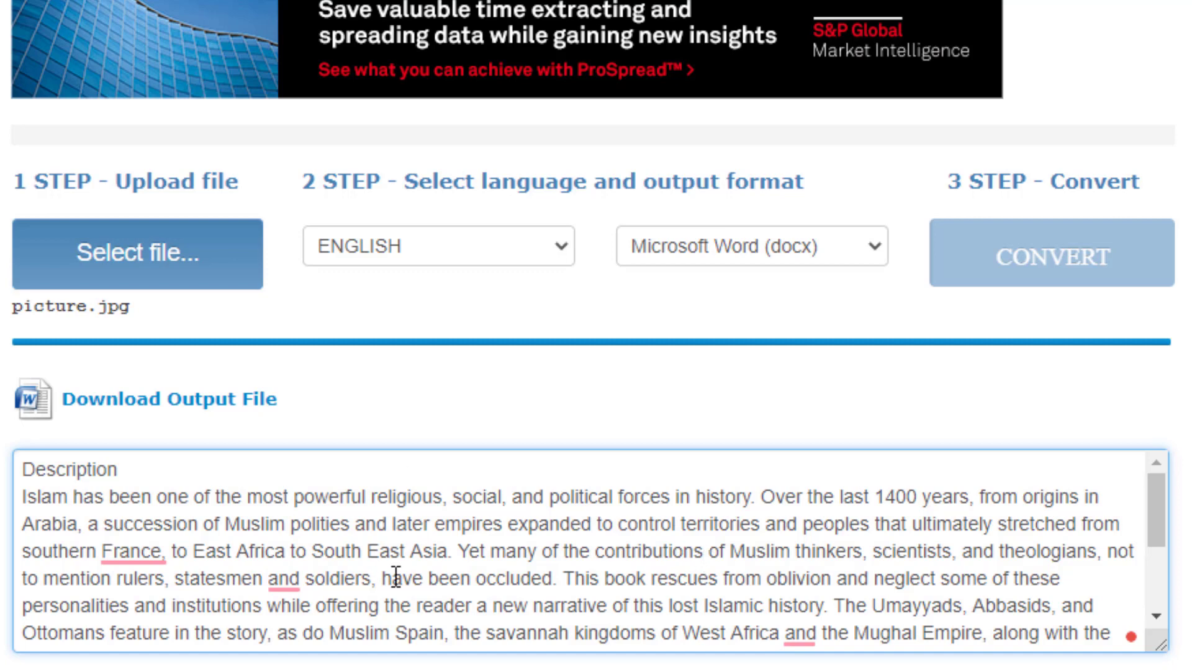
Step: Download the converted output file picture.docx and open it in Word with editing enabled
left_click(174, 403)
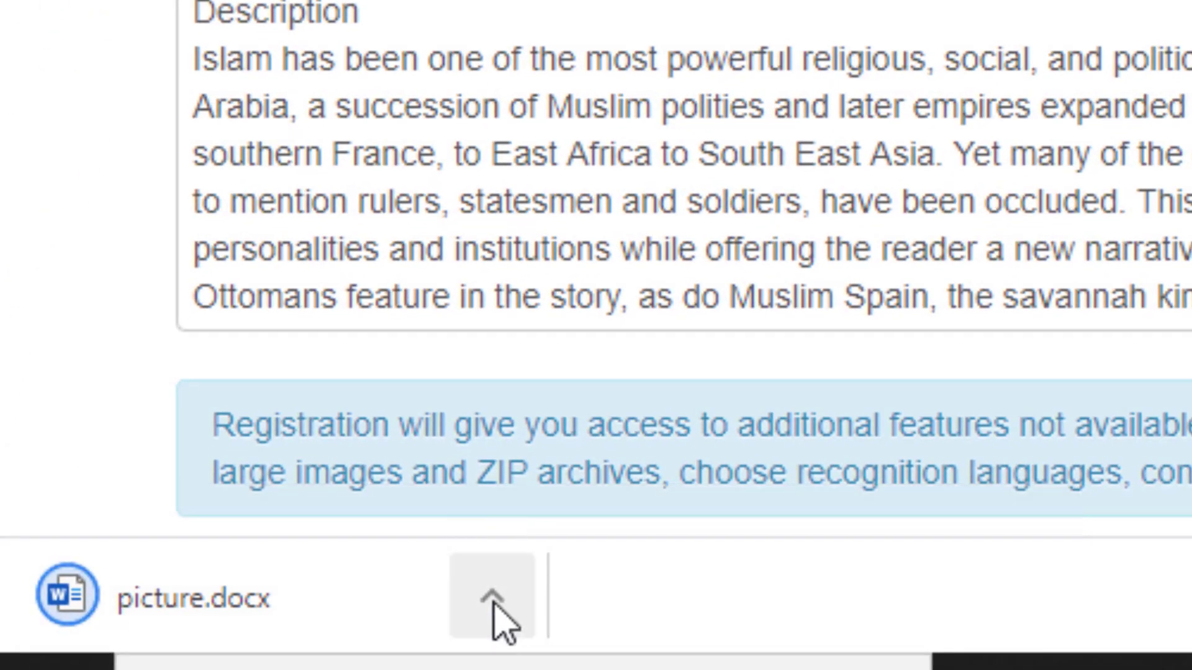
left_click(497, 614)
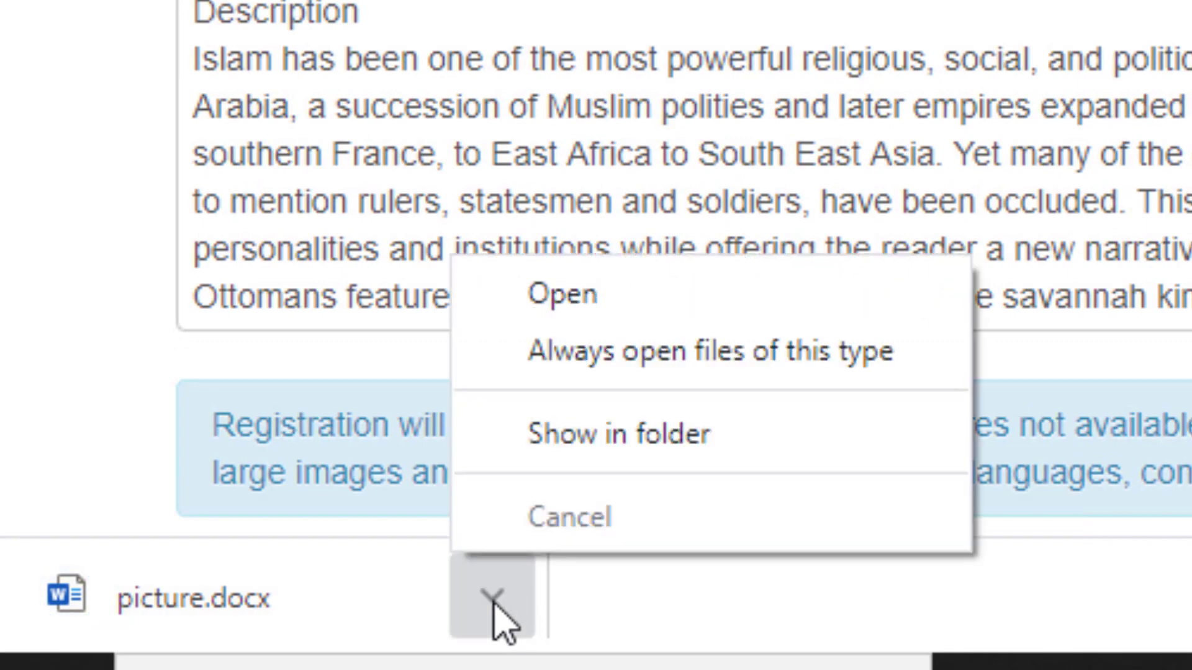
left_click(581, 304)
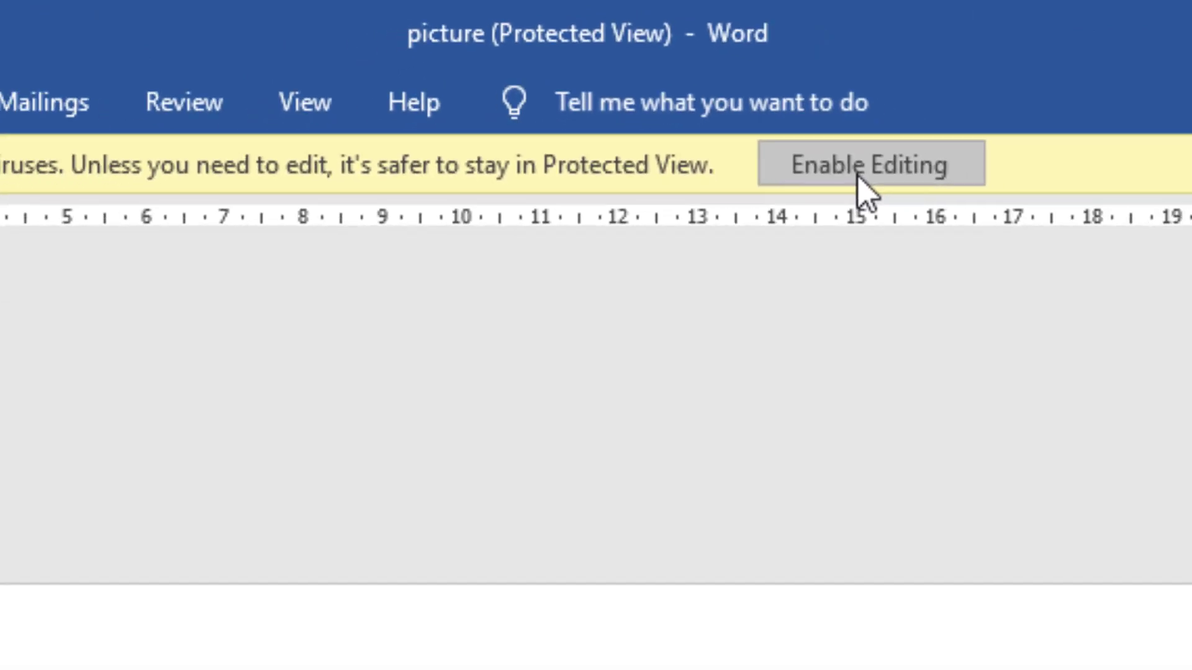
left_click(859, 177)
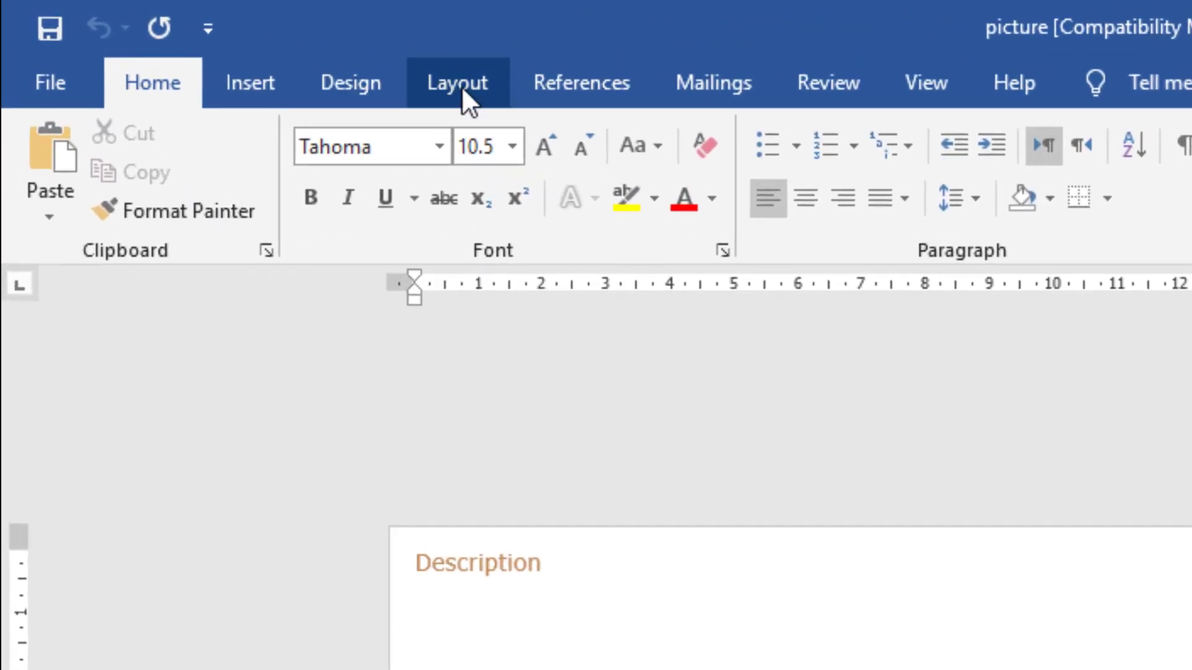
Step: Change the document's page size to a preset paper size
left_click(462, 86)
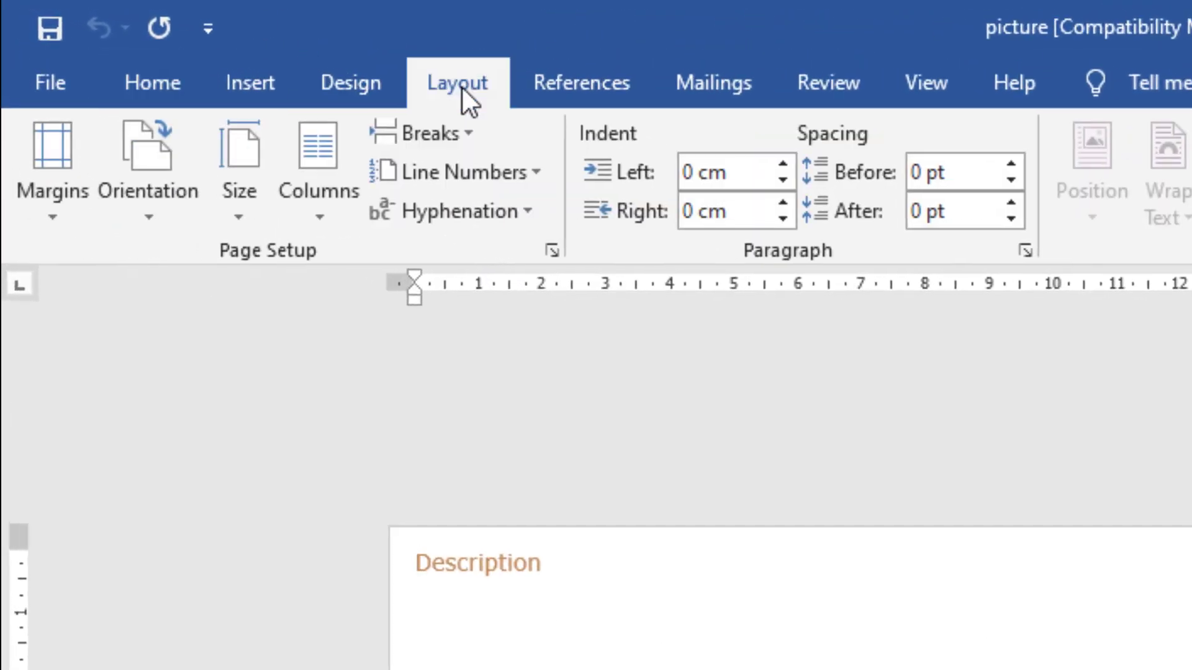
left_click(247, 191)
left_click(308, 282)
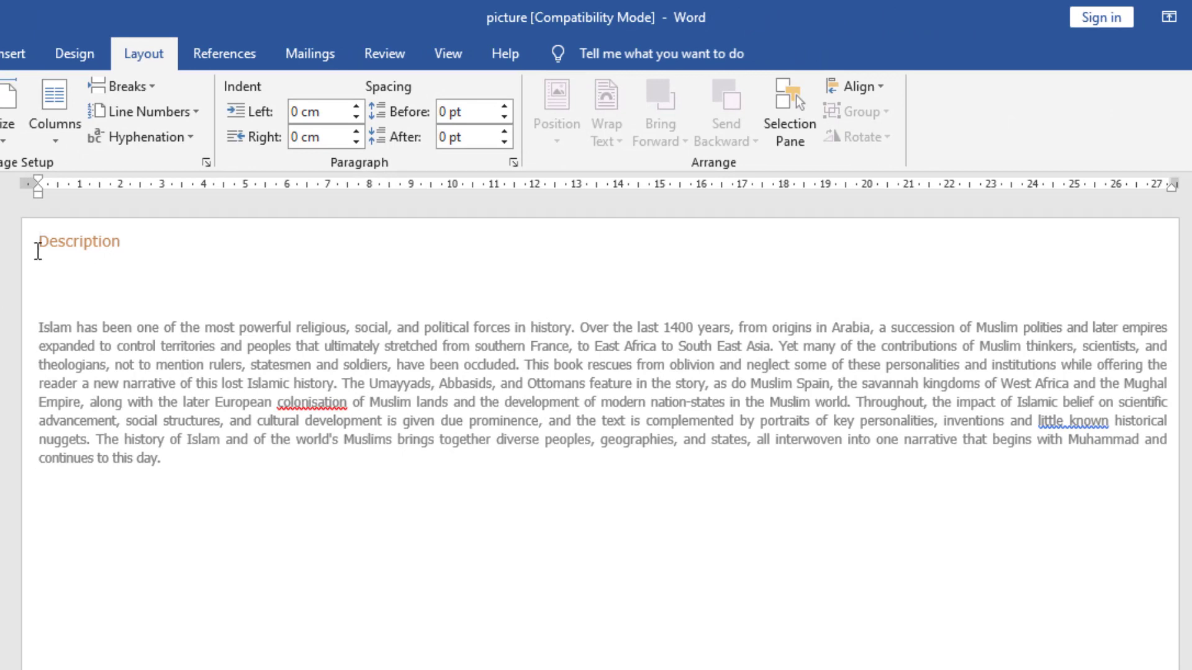
Step: Format the body paragraph below the "Description" heading in Times New Roman at size 18
left_click_drag(37, 255, 235, 492)
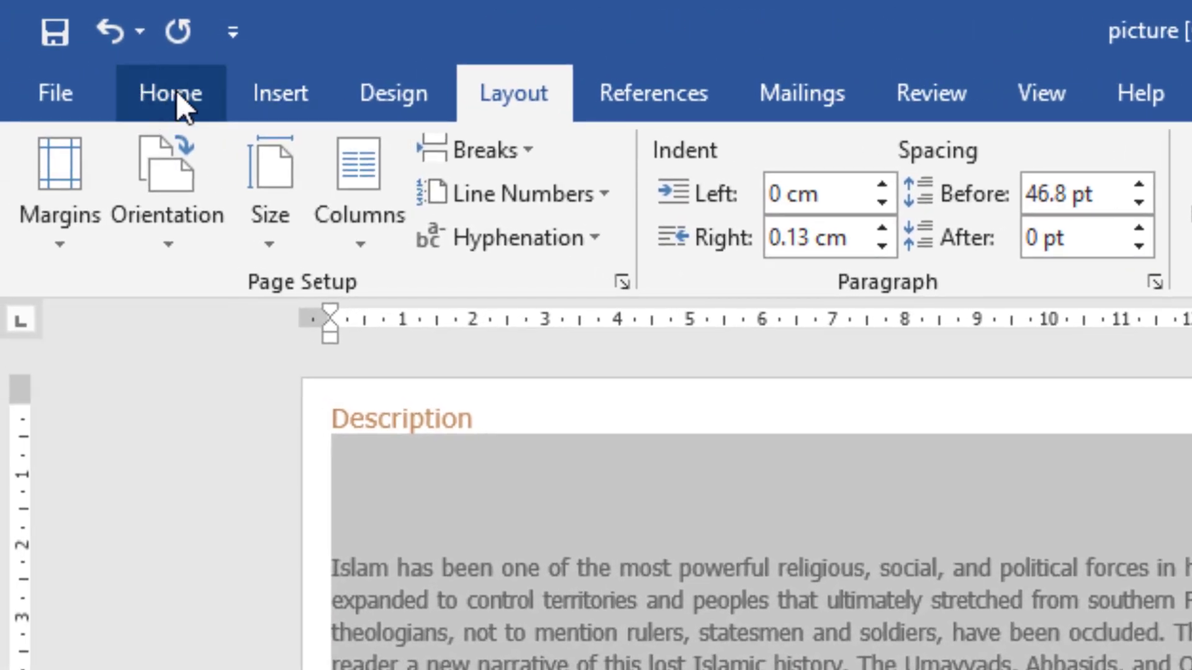
left_click(0, 53)
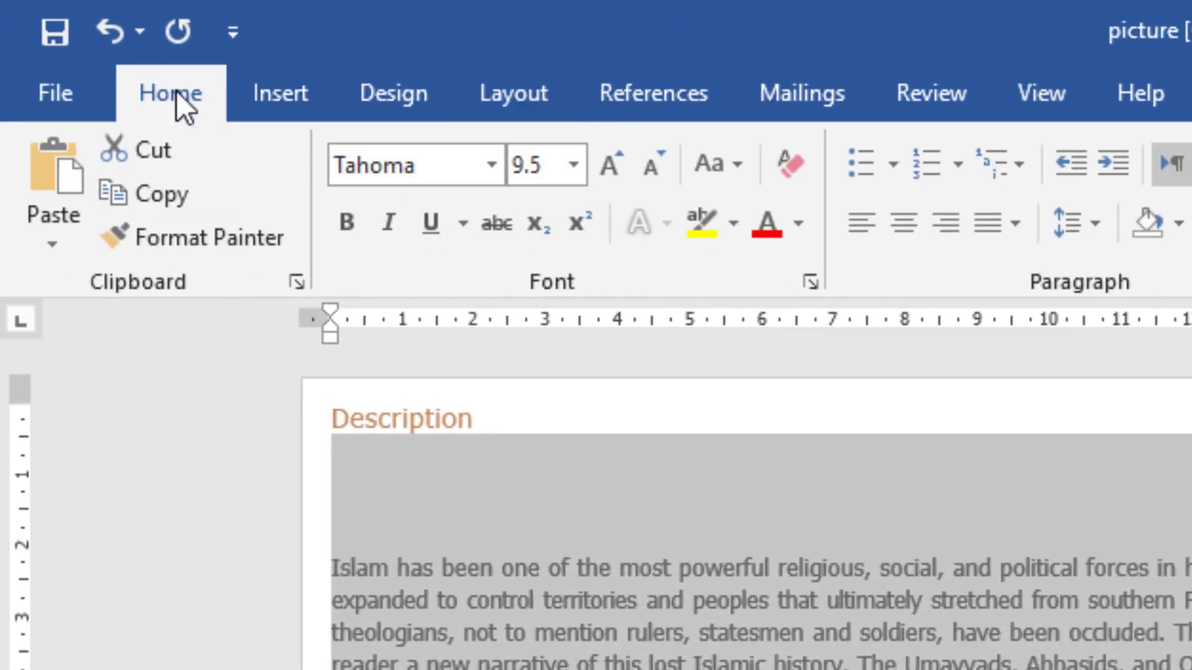
left_click(501, 163)
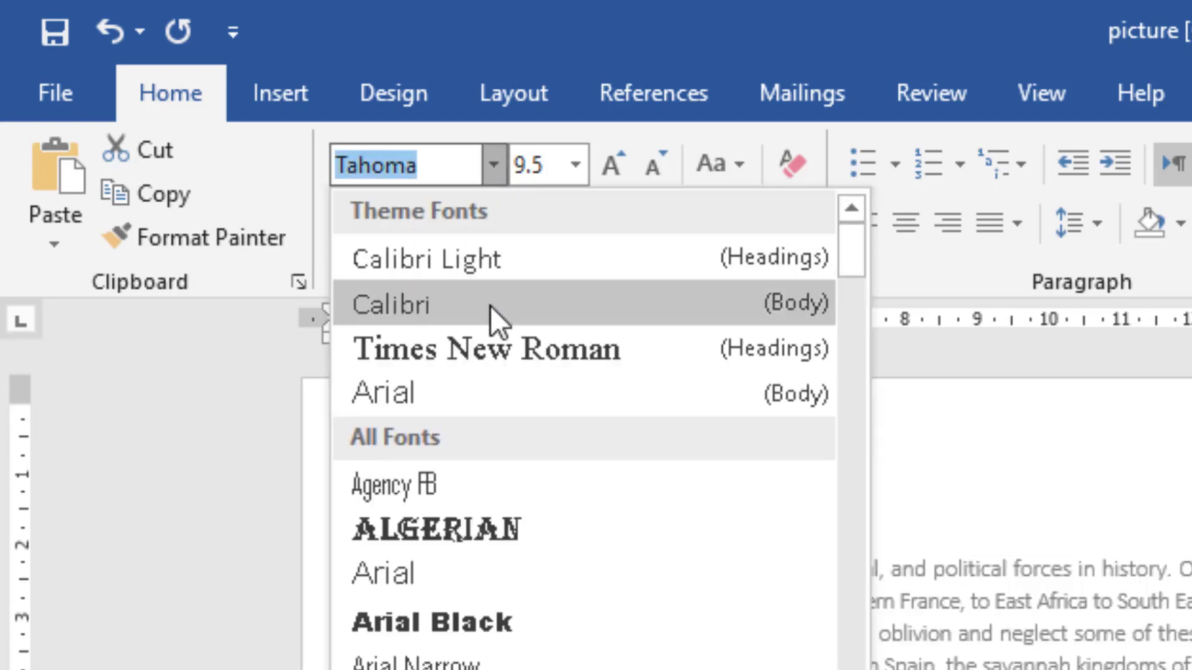
left_click(491, 347)
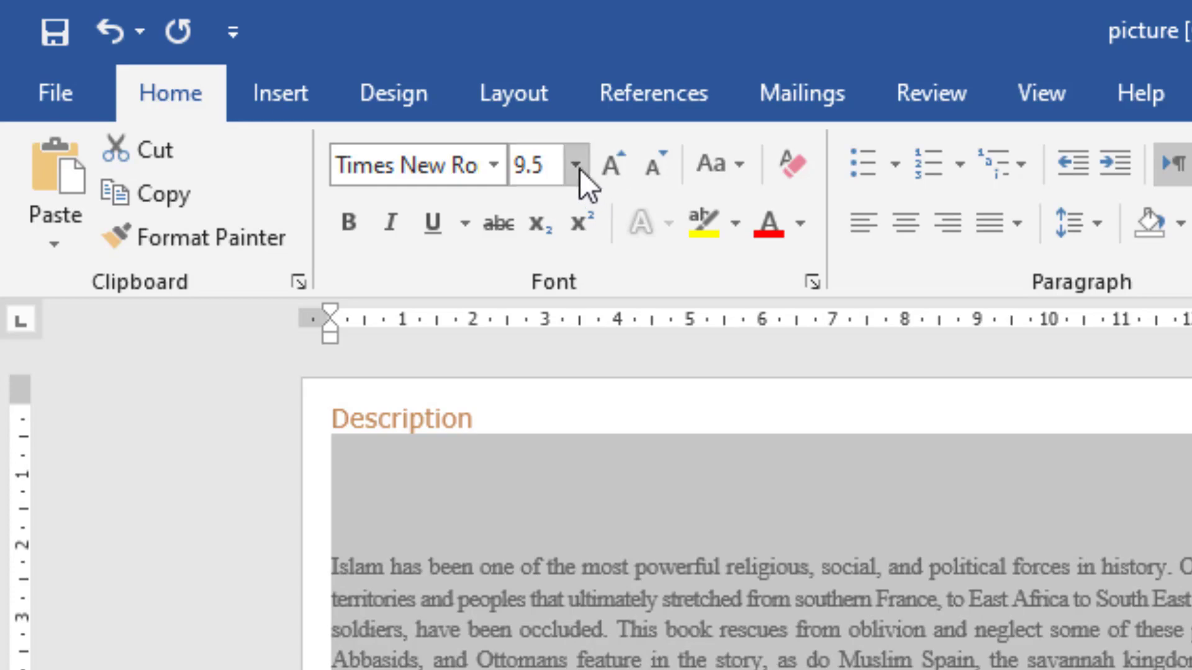
left_click(578, 168)
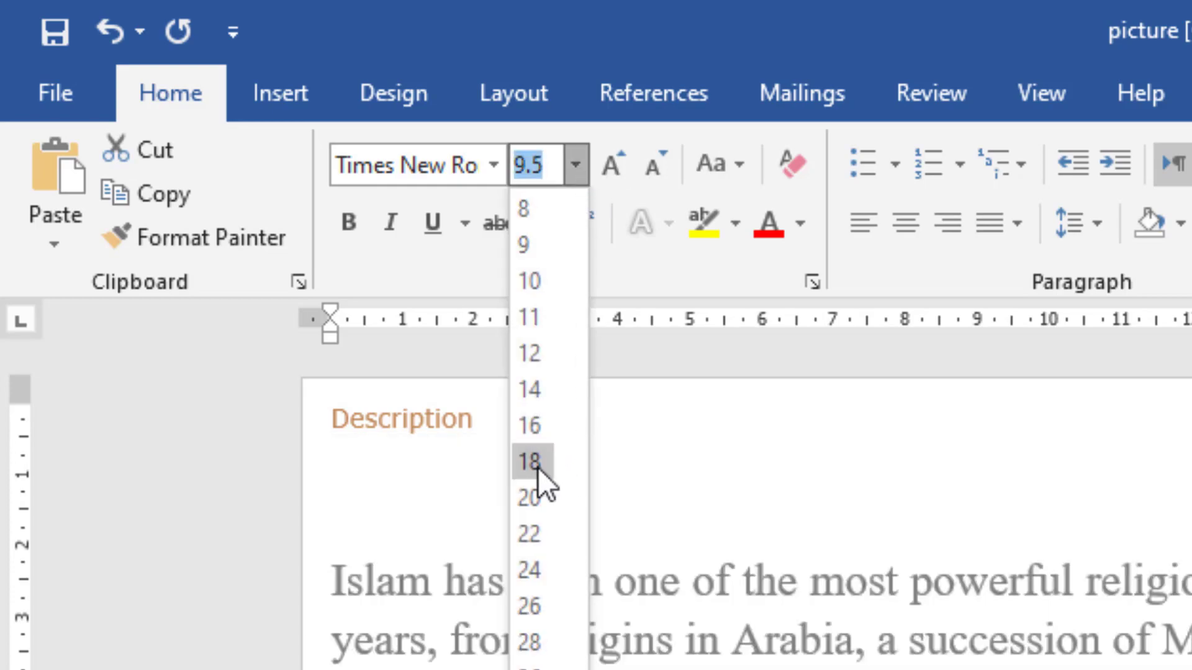
left_click(529, 461)
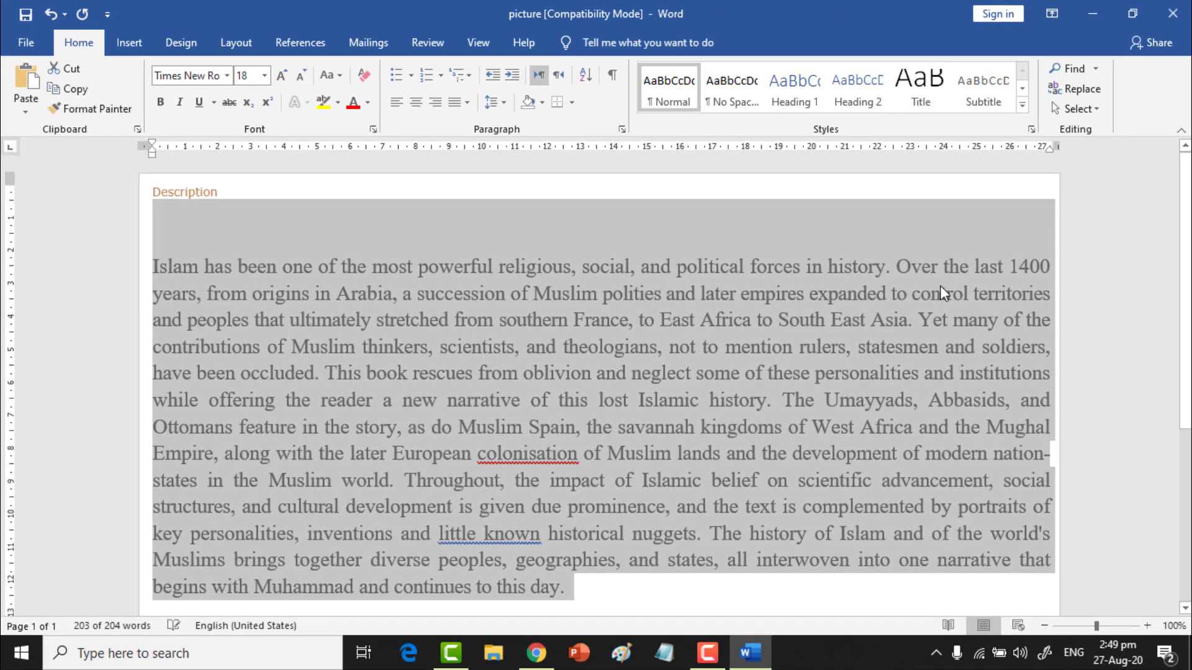
scroll(1187, 253, "down", 2)
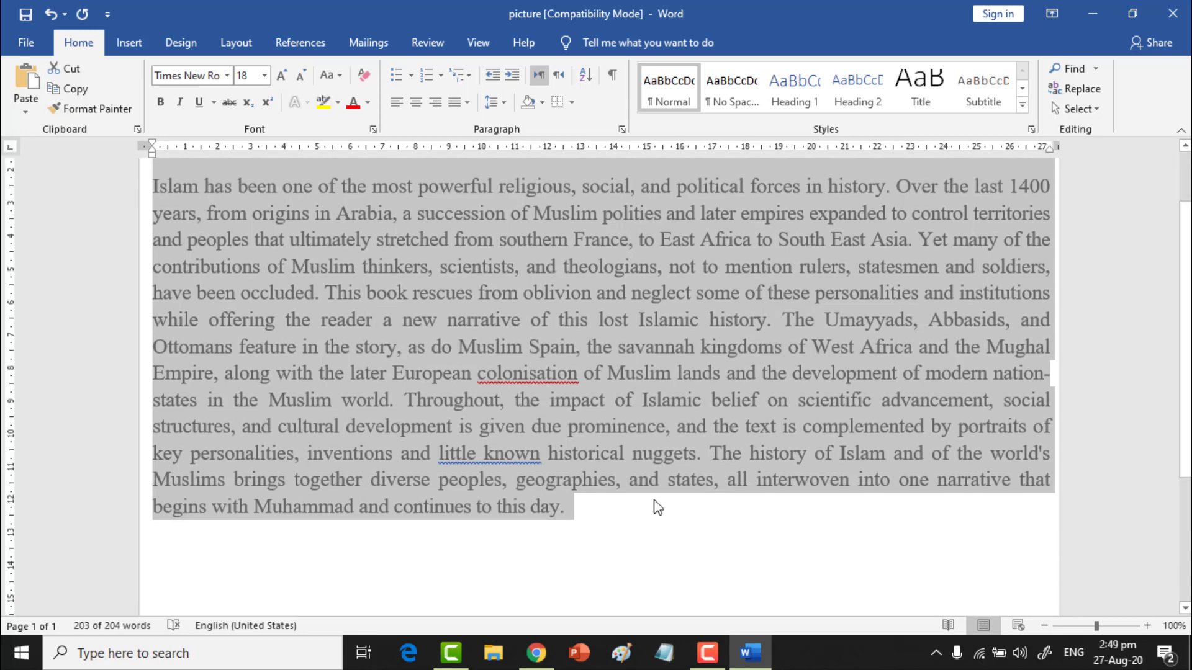
left_click(637, 540)
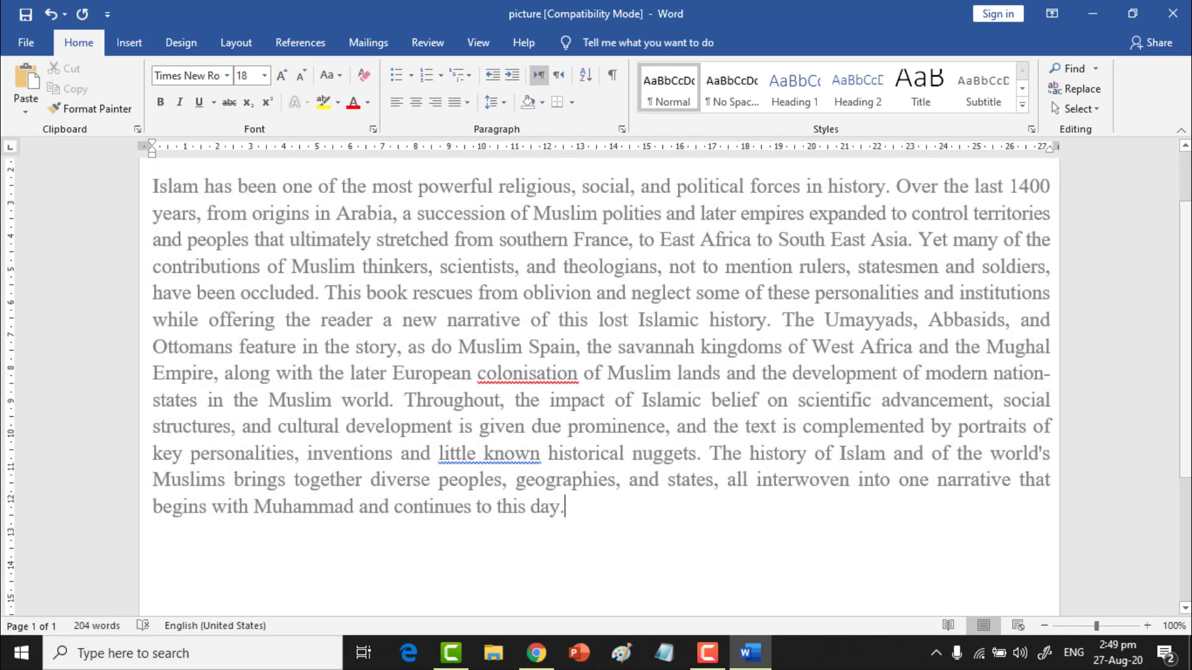
Step: Correct "colonisation" to the suggested spelling "colonization" and remove the space between "little" and "known"
scroll(1184, 288, "up", 2)
scroll(1184, 289, "up", 2)
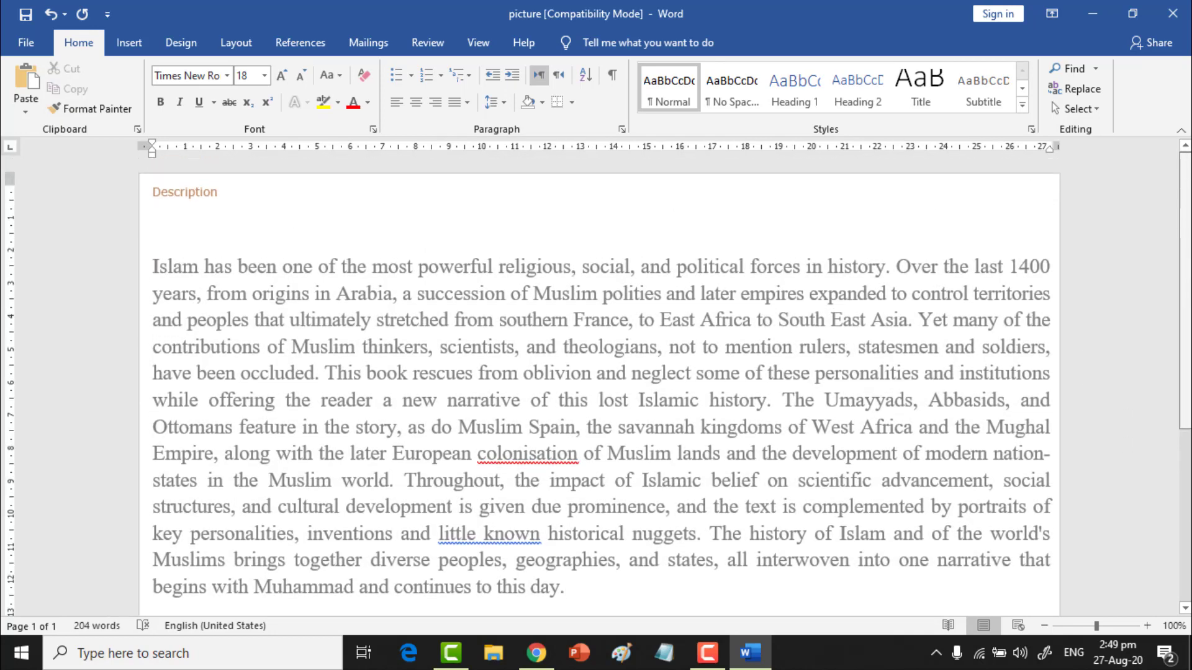
scroll(1185, 289, "down", 8)
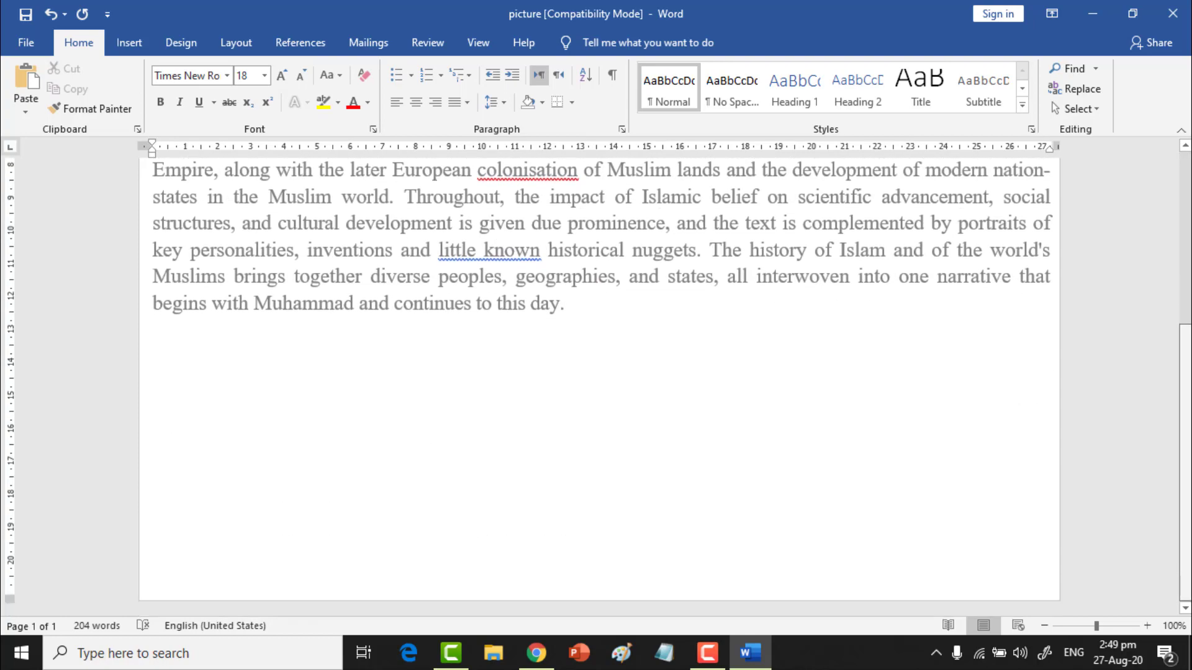
scroll(1182, 310, "up", 5)
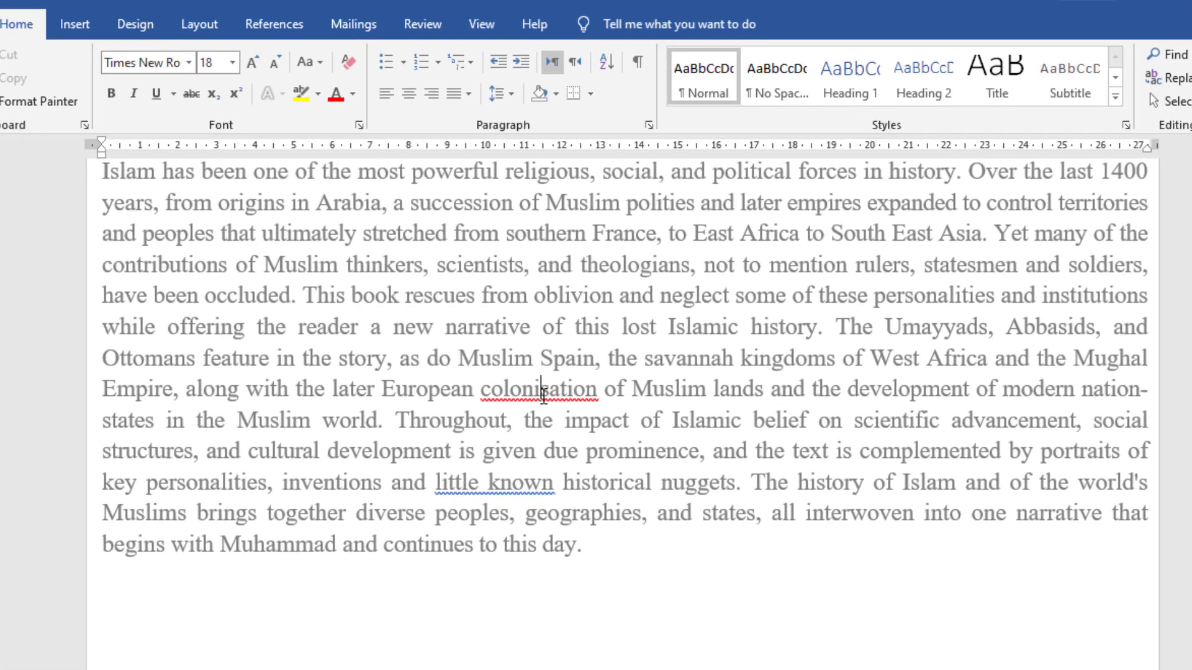
right_click(531, 360)
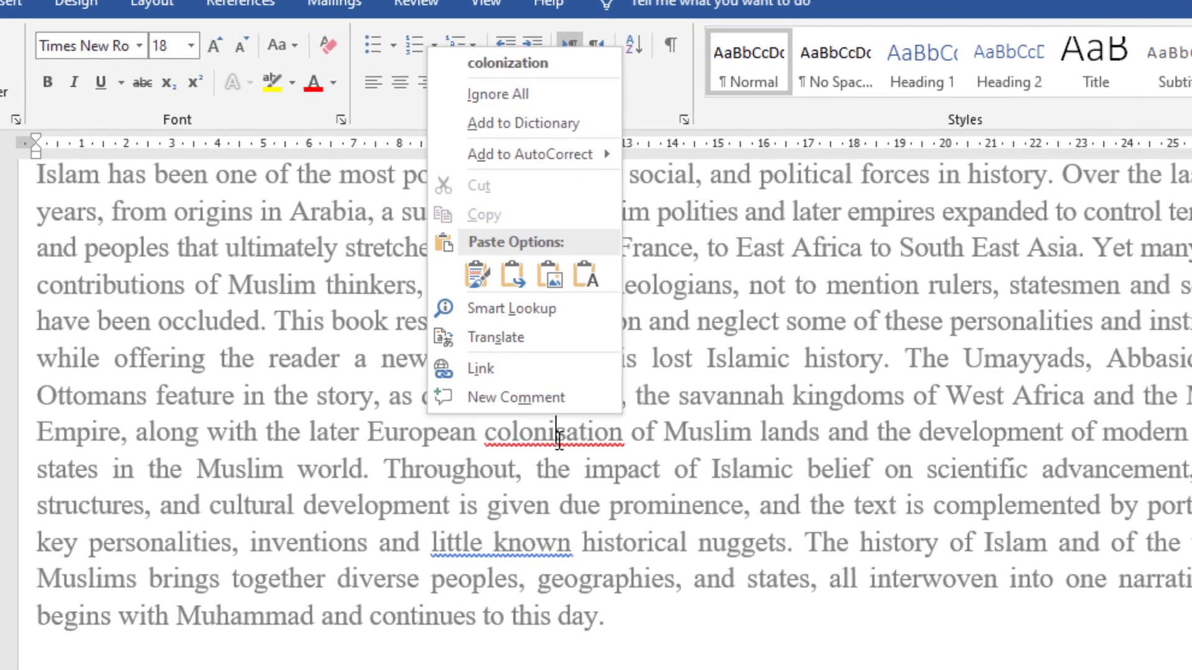
left_click(516, 62)
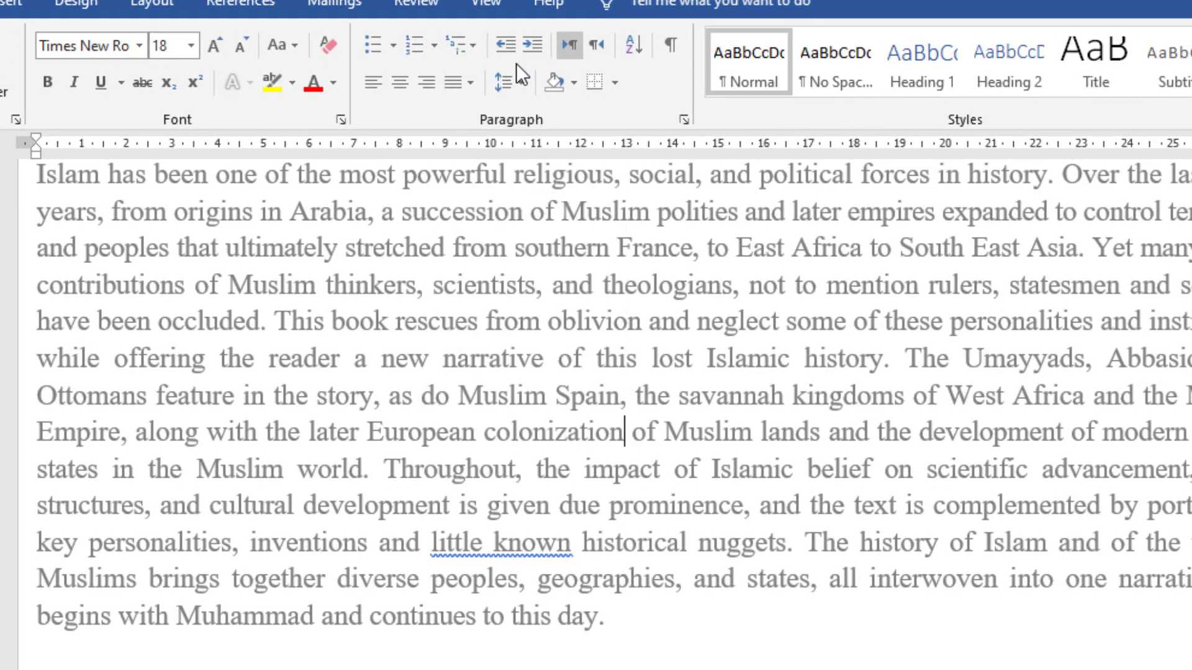
left_click(497, 549)
key("BackSpace")
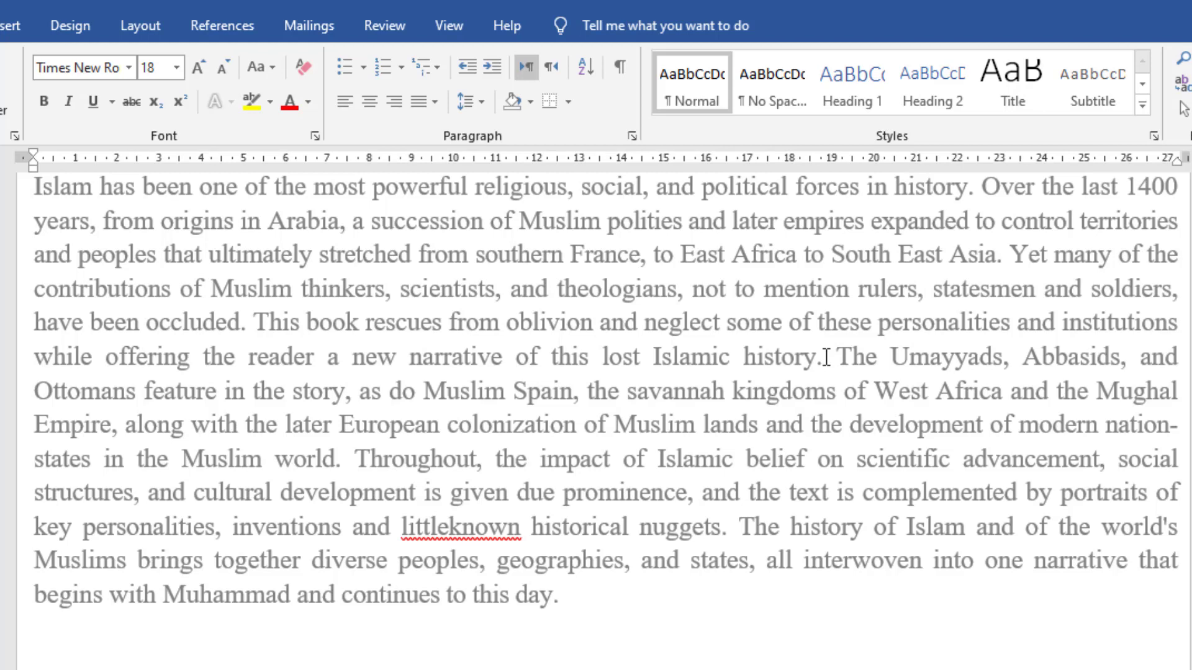
Step: Add the sentence "i get this document from Islamic website." after "this lost Islamic history." in the body paragraph
left_click(826, 357)
type("i")
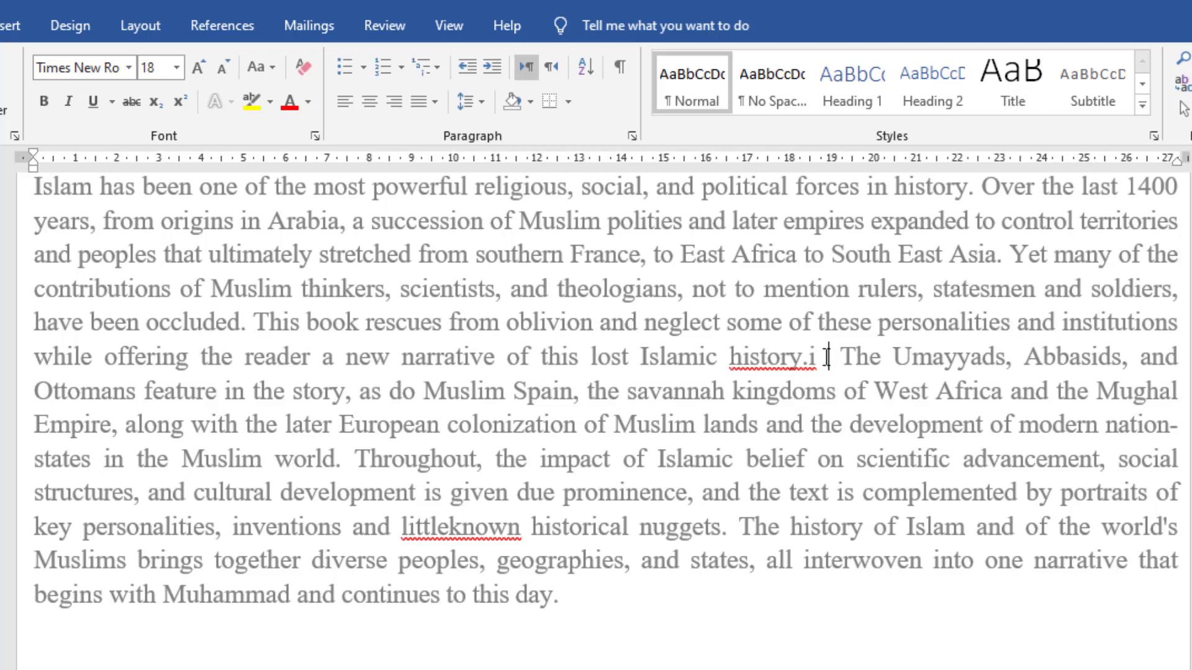
type(" get th")
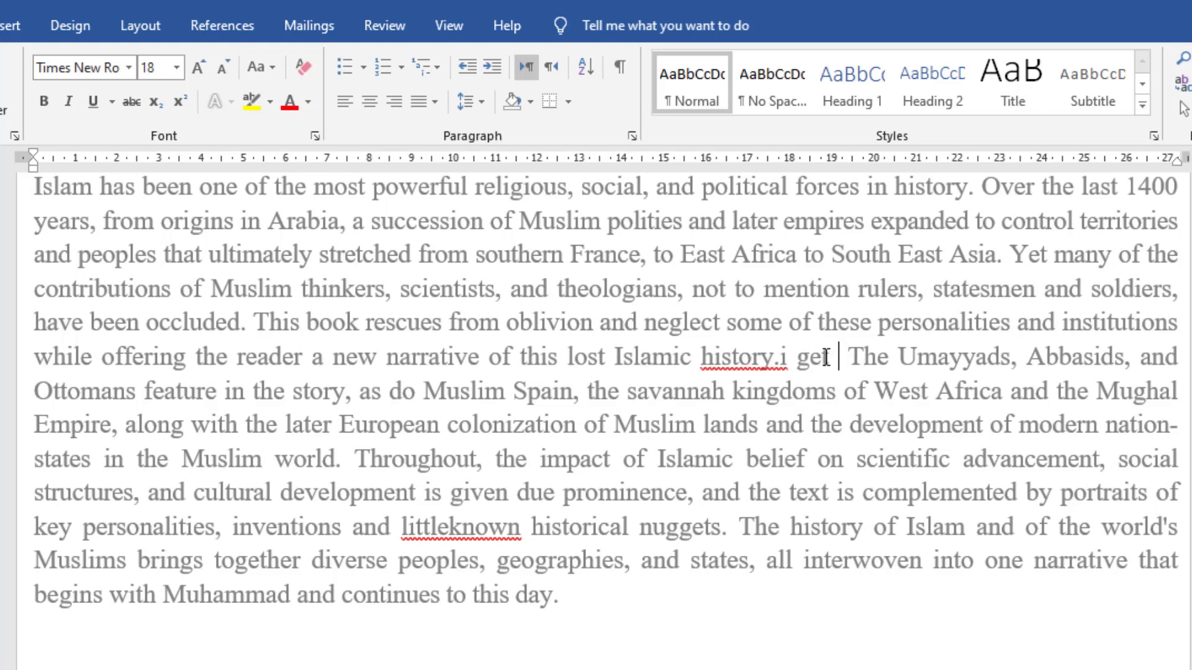
type("is")
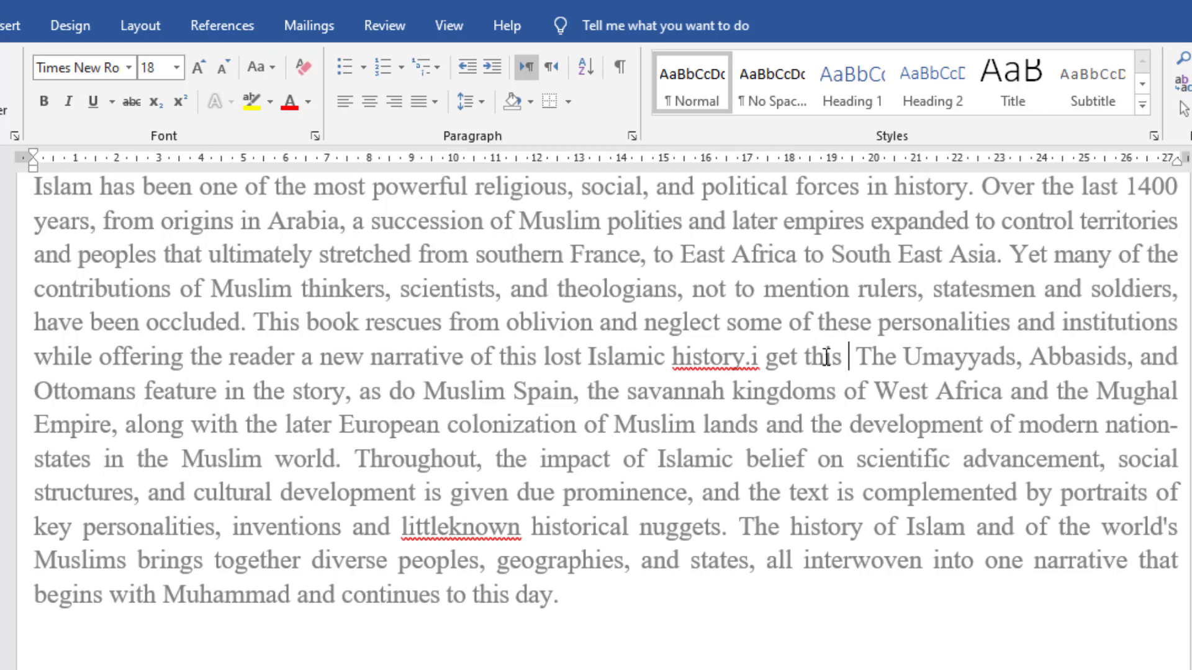
type("do")
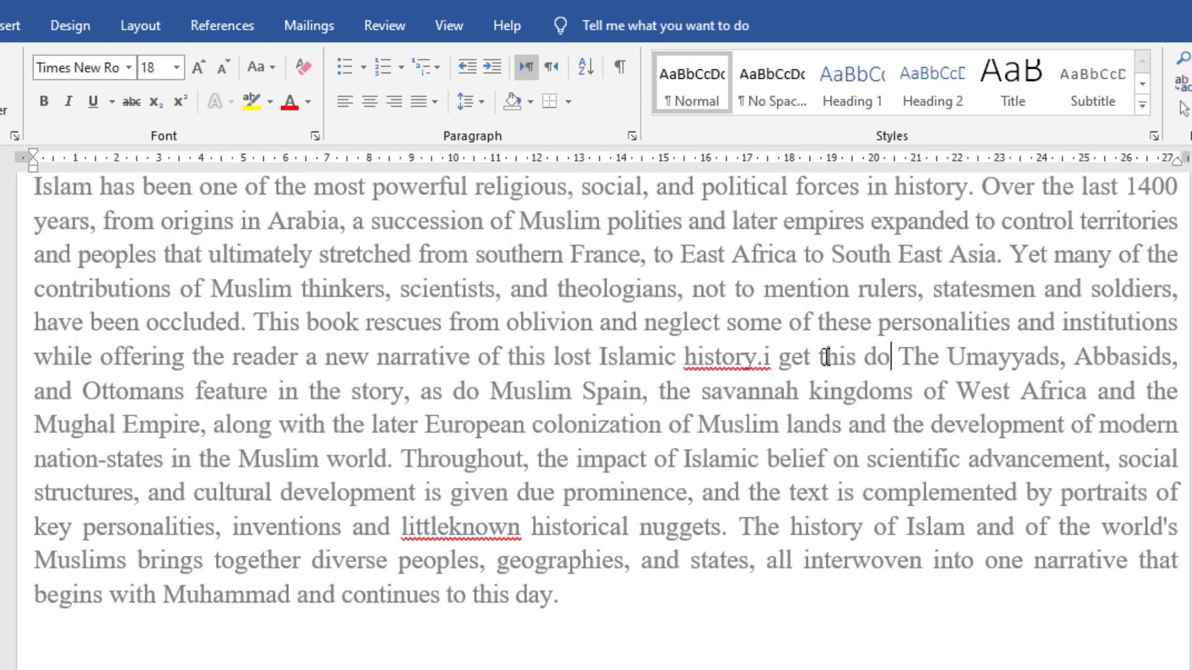
type("cument ")
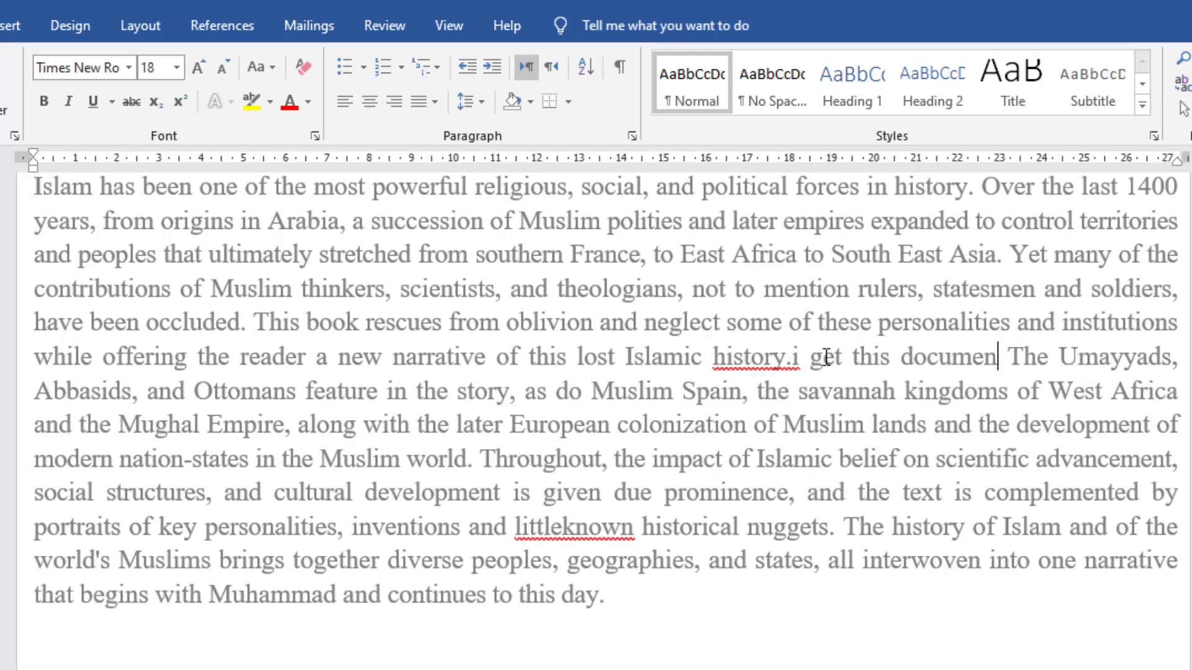
type("from i")
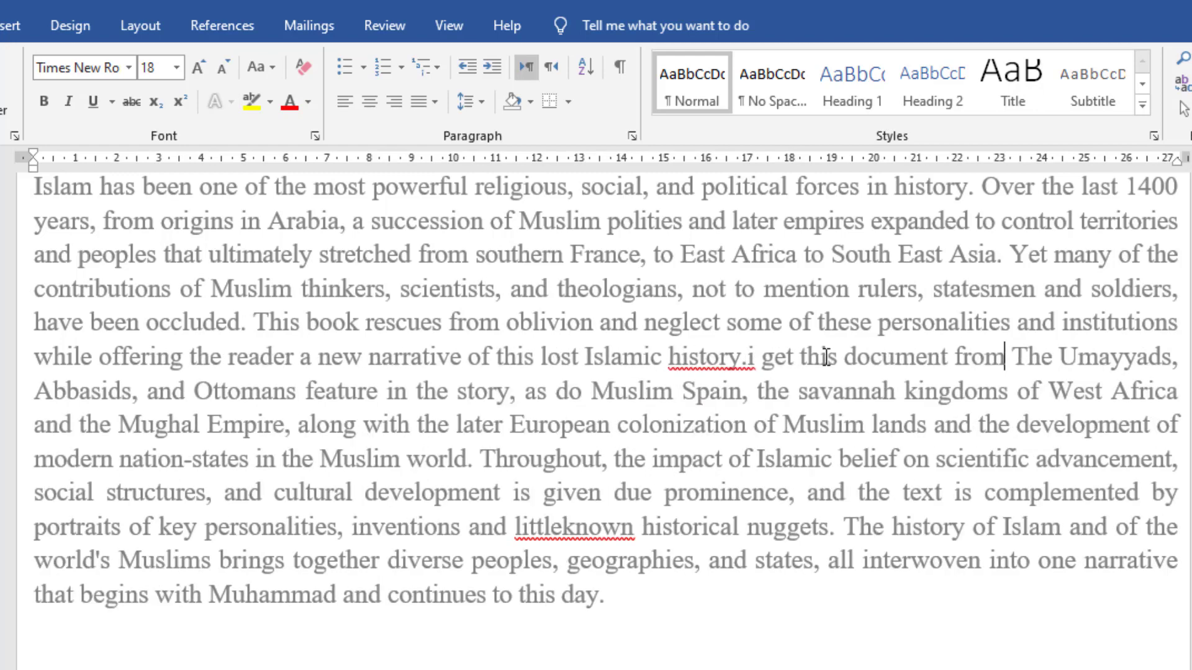
type("slamic")
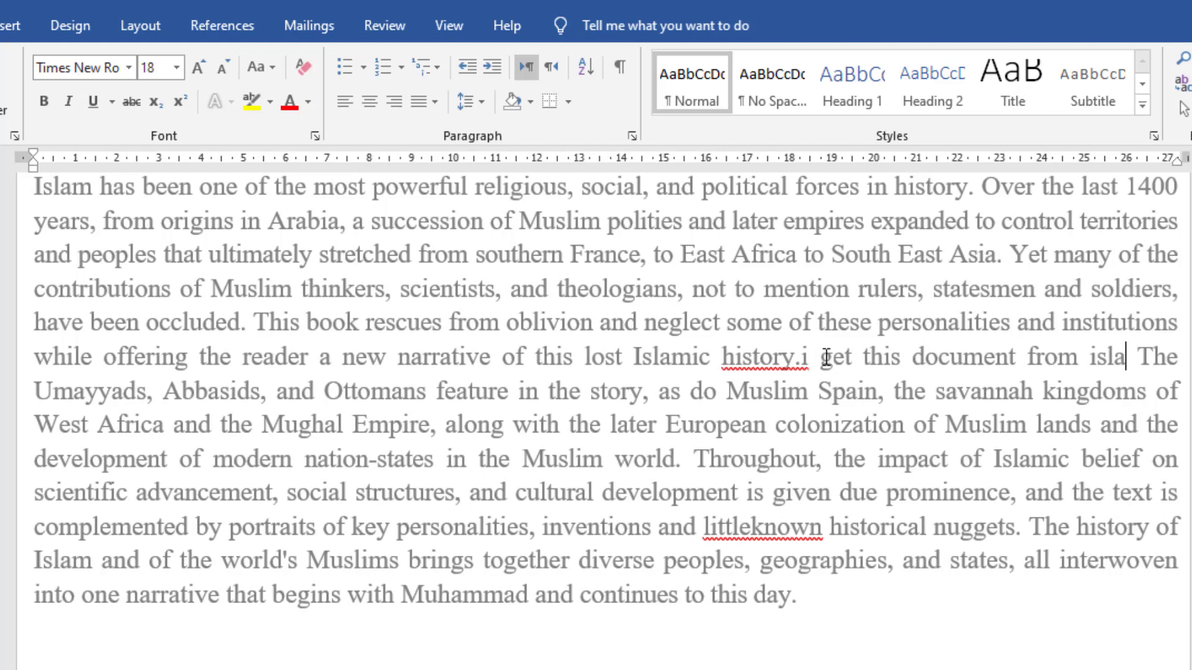
type(" websi")
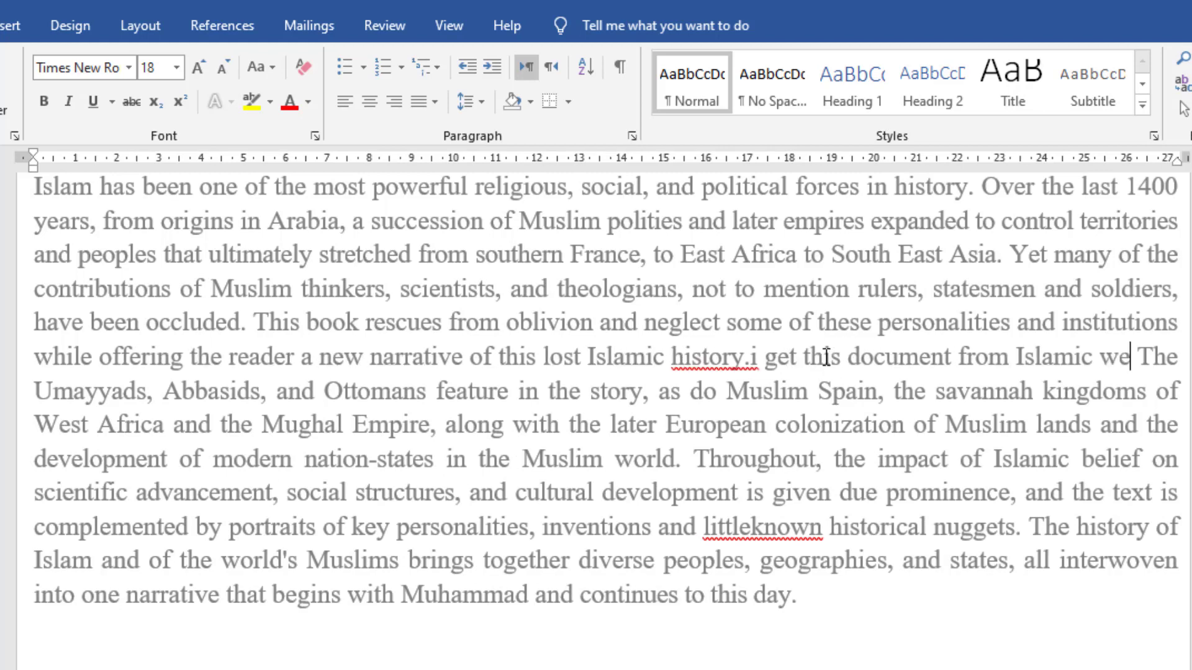
type("te")
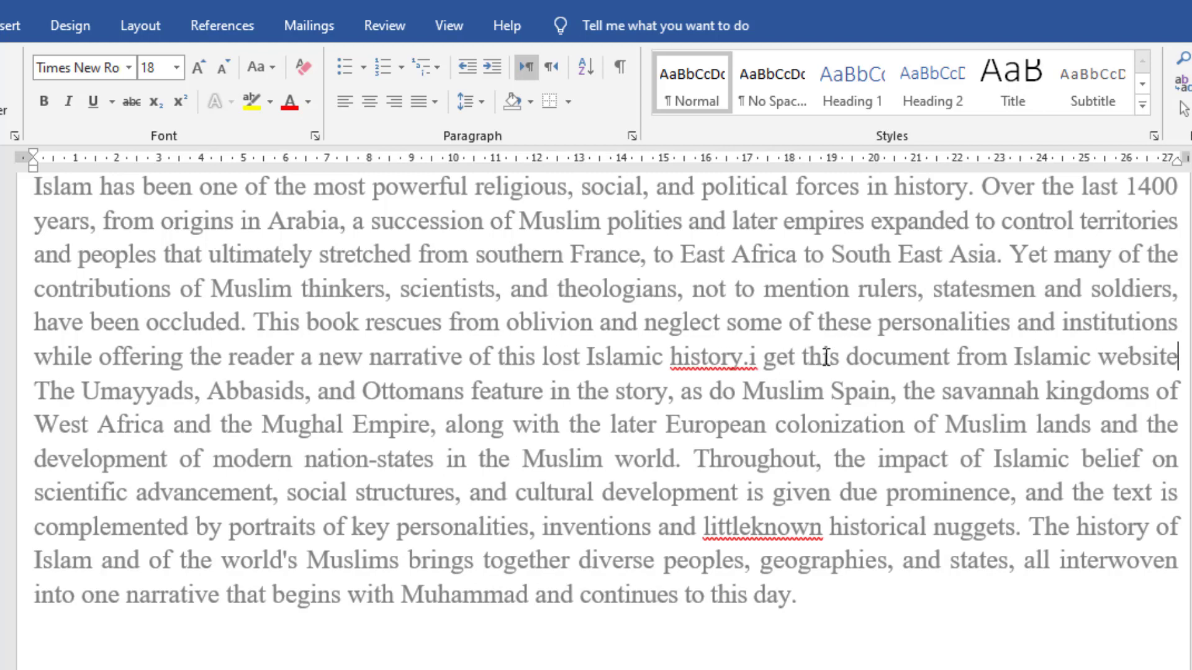
type(".")
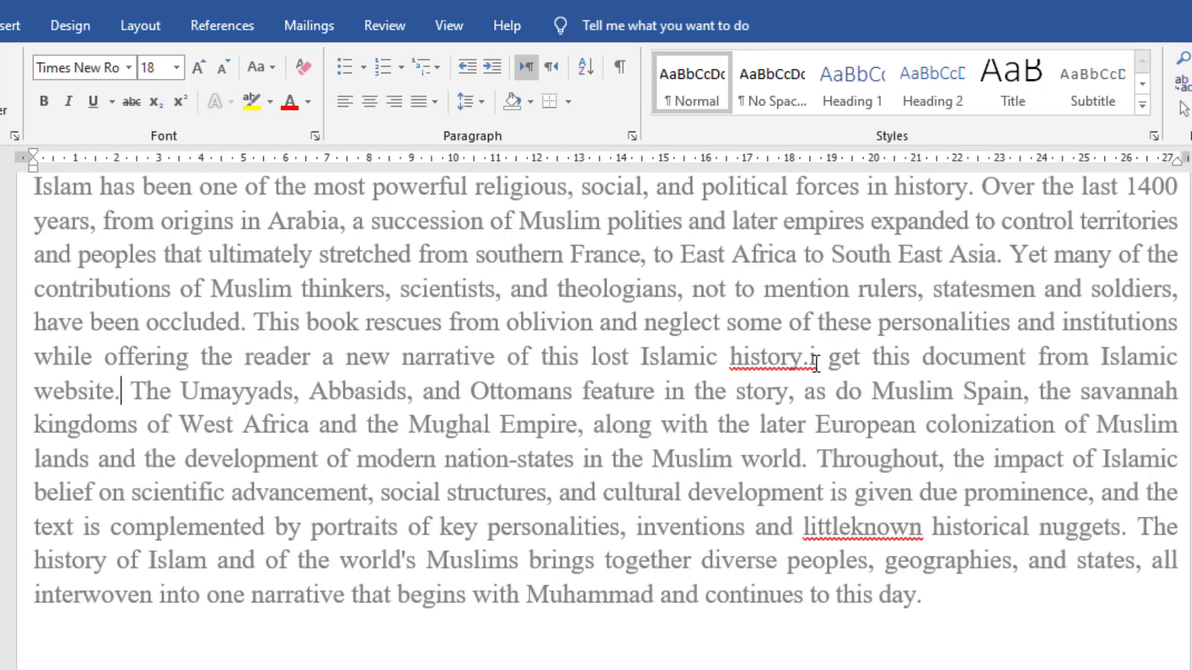
Step: Put a space before the added sentence and capitalize its "I", and split "littleknown" into "little known"
left_click(809, 358)
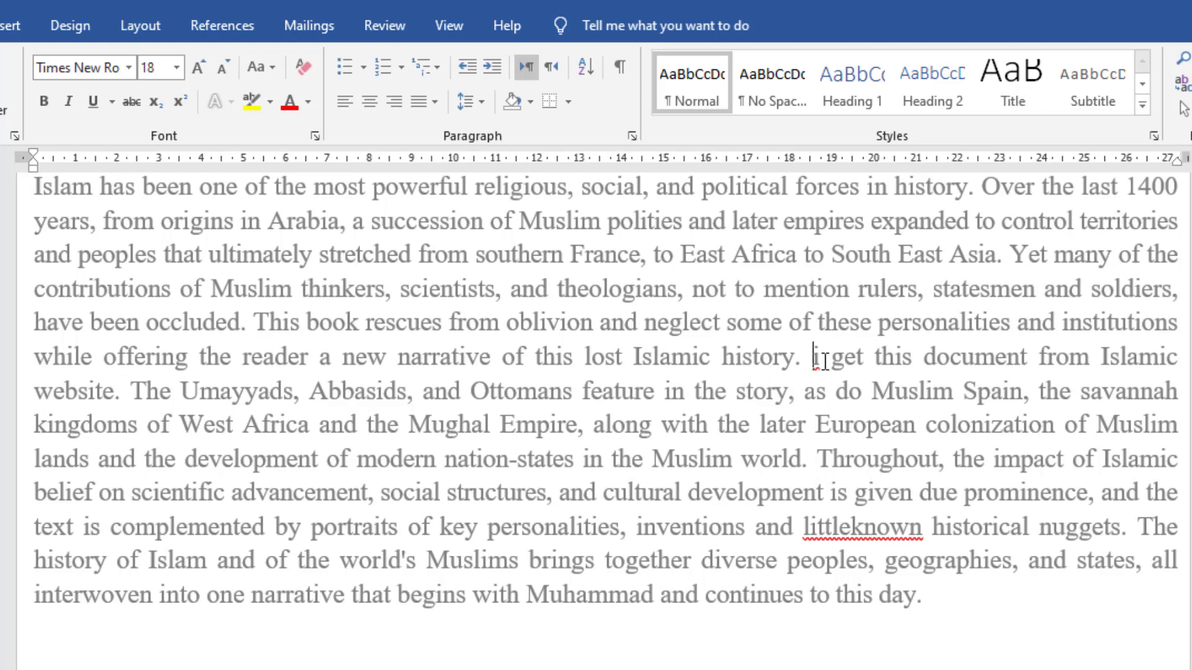
key("Delete")
type("I")
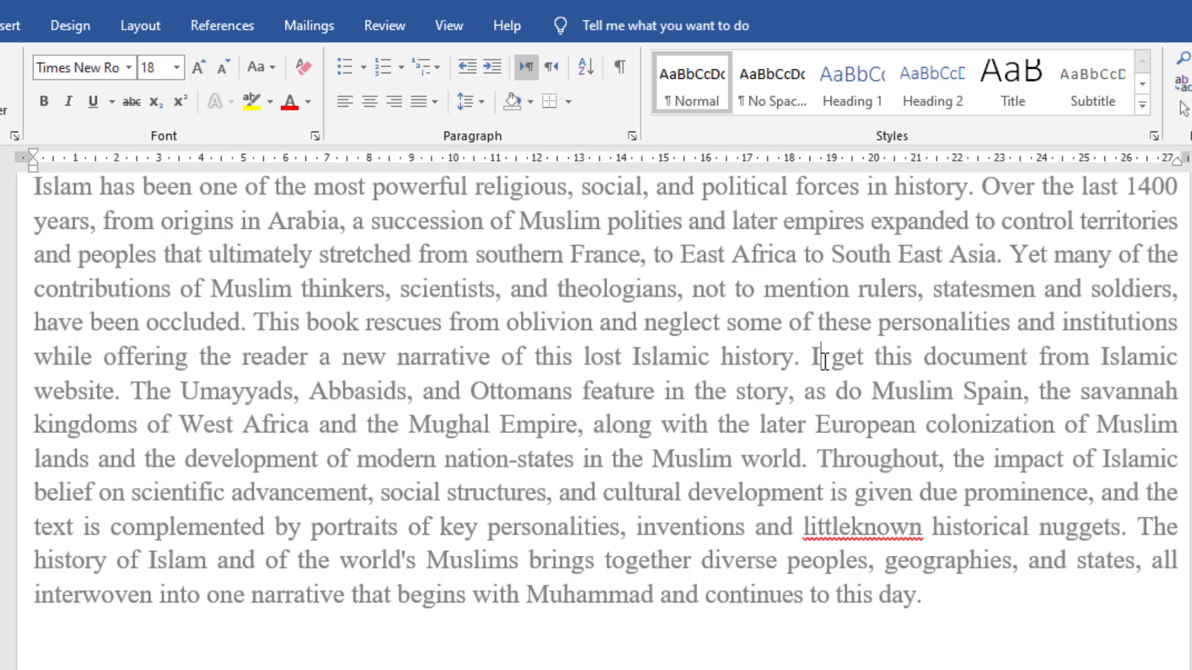
left_click(855, 527)
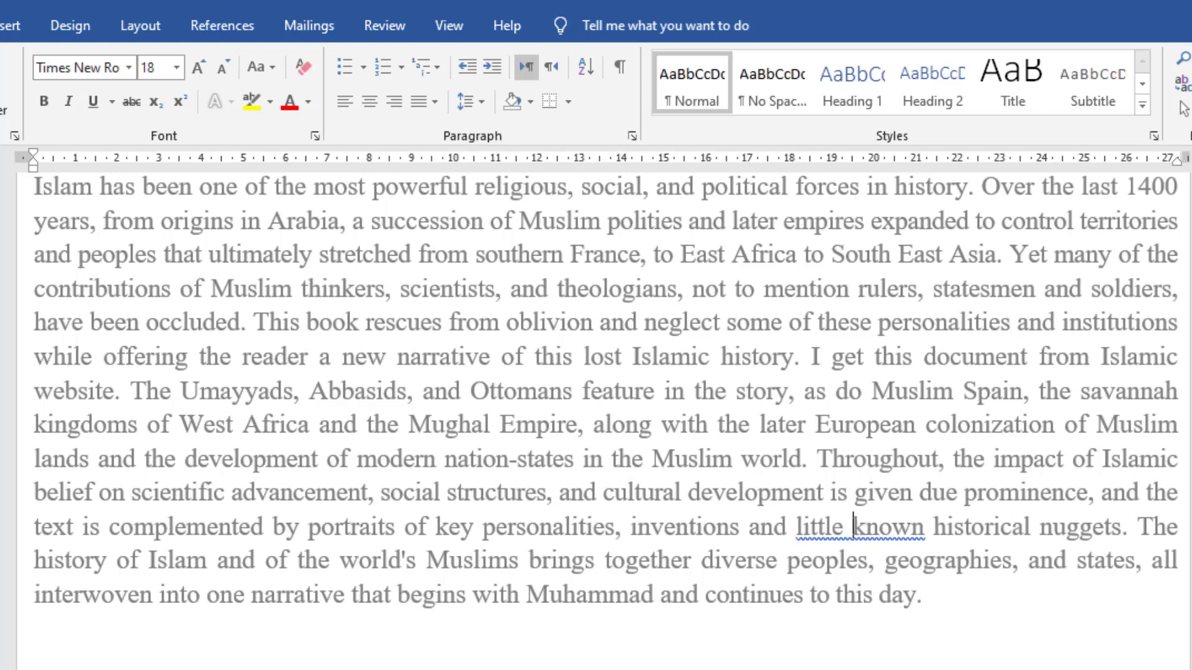
scroll(606, 420, "up", 3)
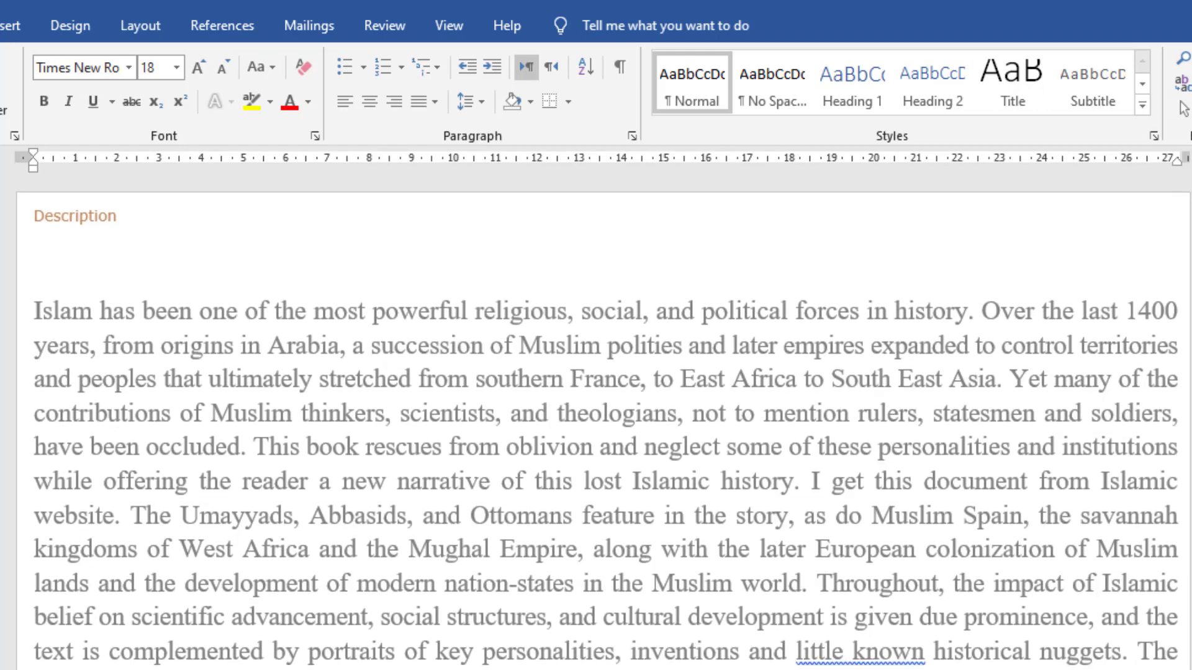
scroll(604, 421, "down", 5)
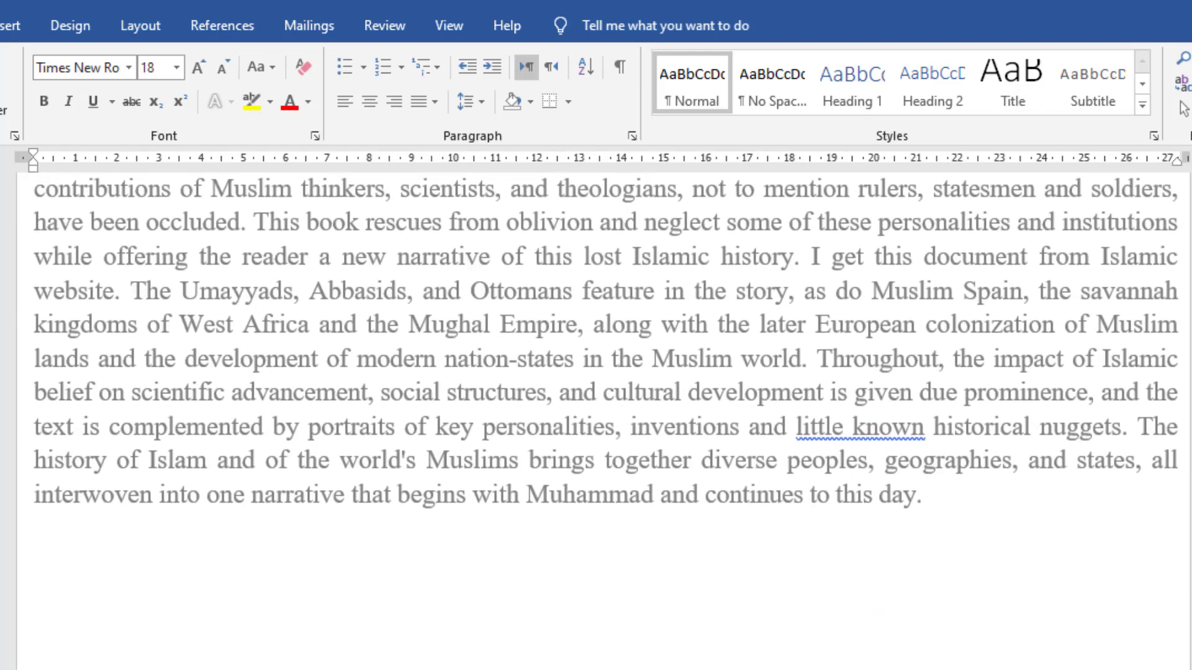
scroll(603, 421, "up", 5)
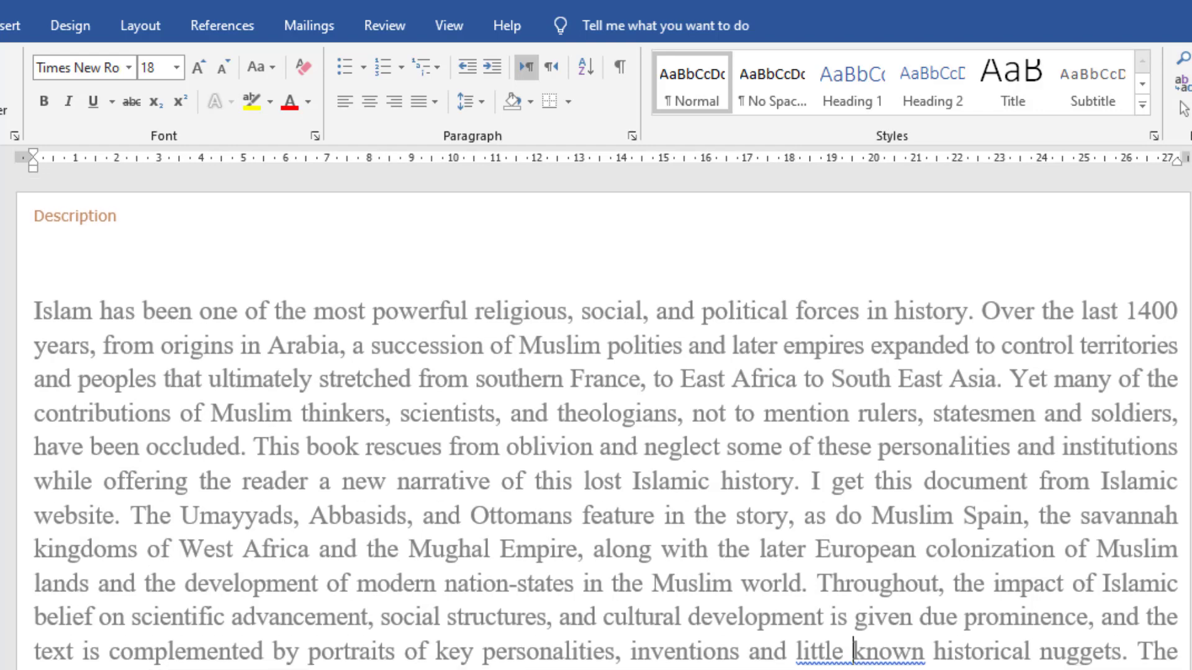
scroll(603, 419, "down", 3)
scroll(603, 419, "down", 4)
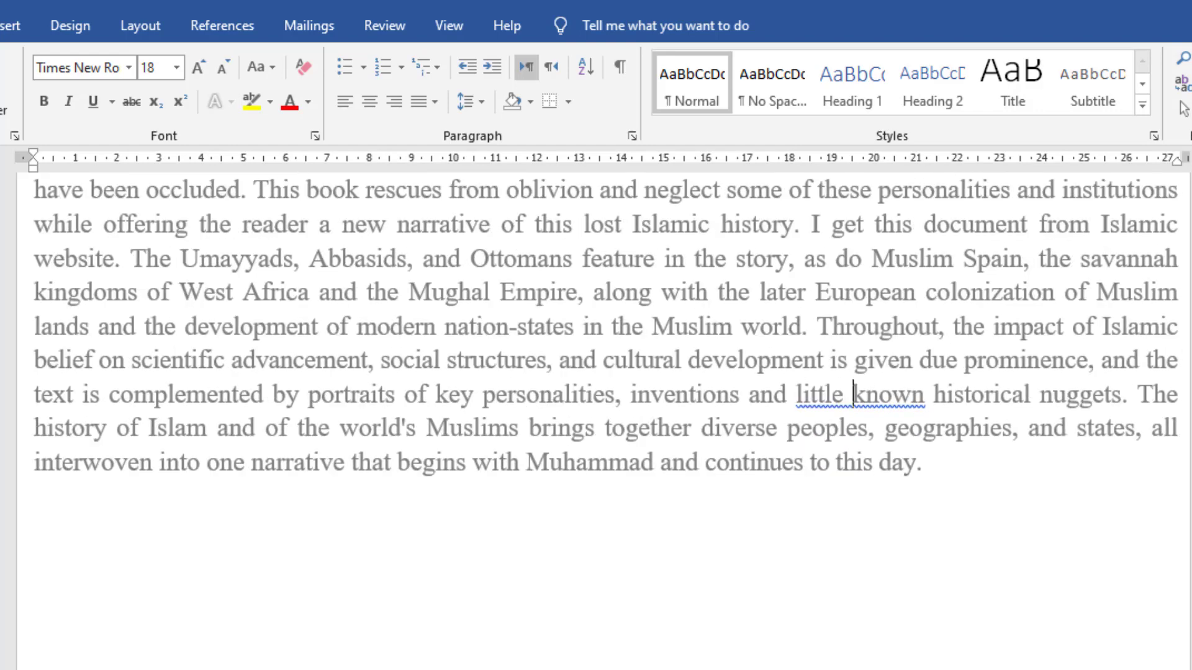
scroll(603, 419, "up", 6)
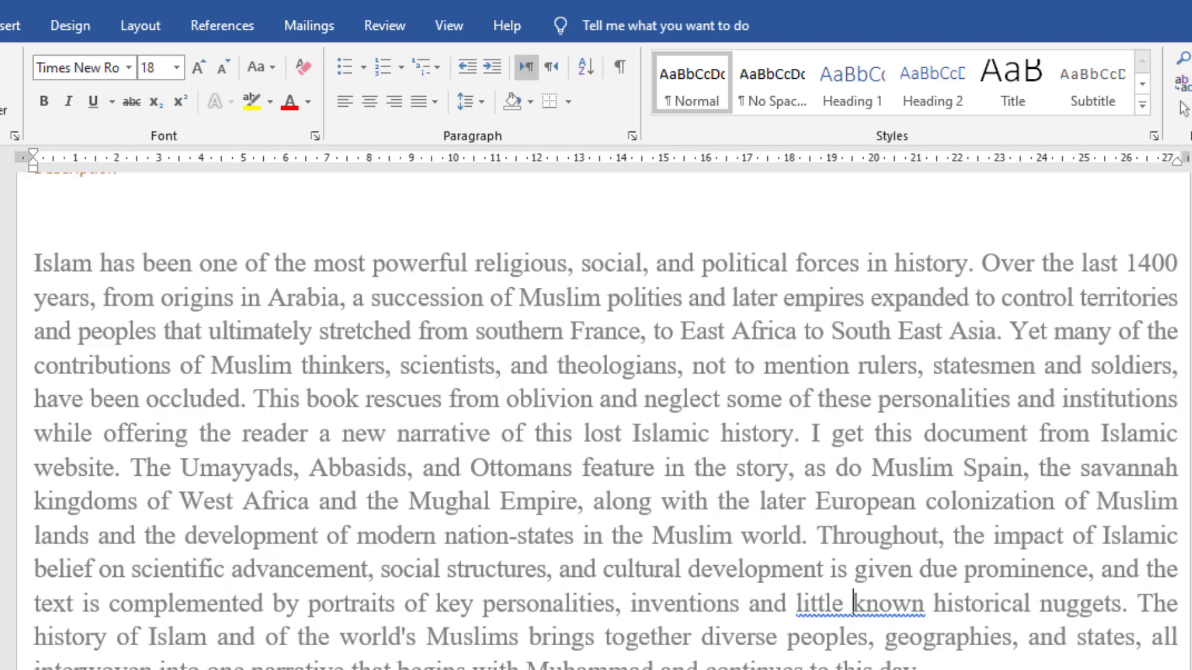
Step: Close the Word document without saving the changes and close the browser showing the OCR site
key("alt+F4")
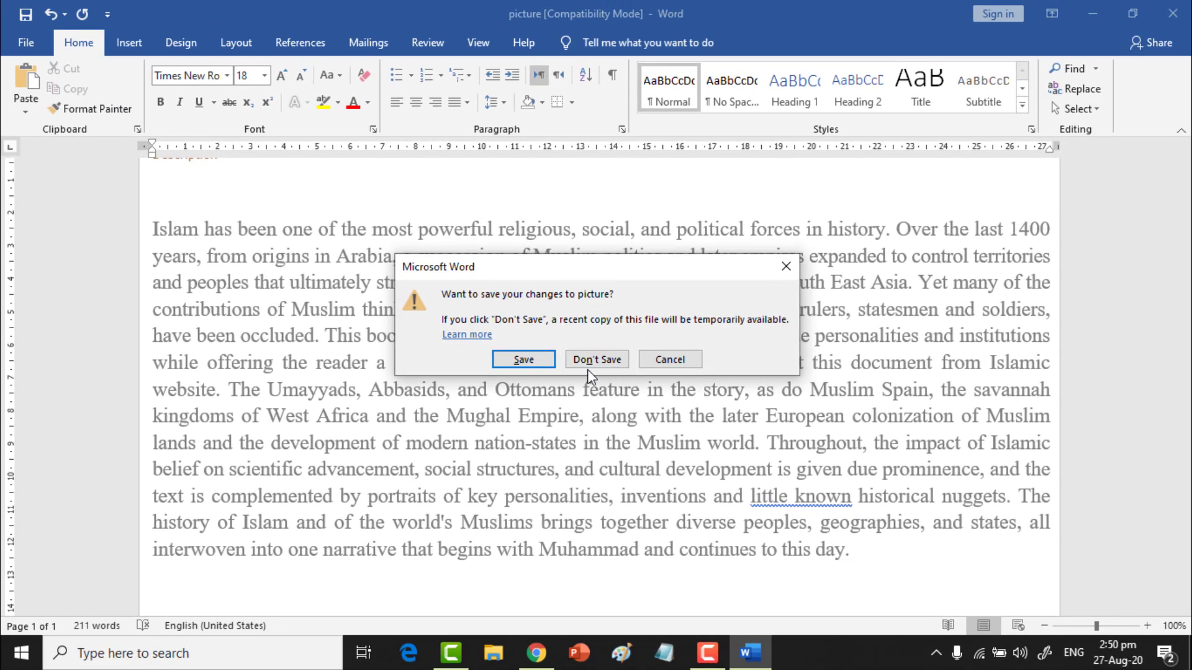
left_click(598, 381)
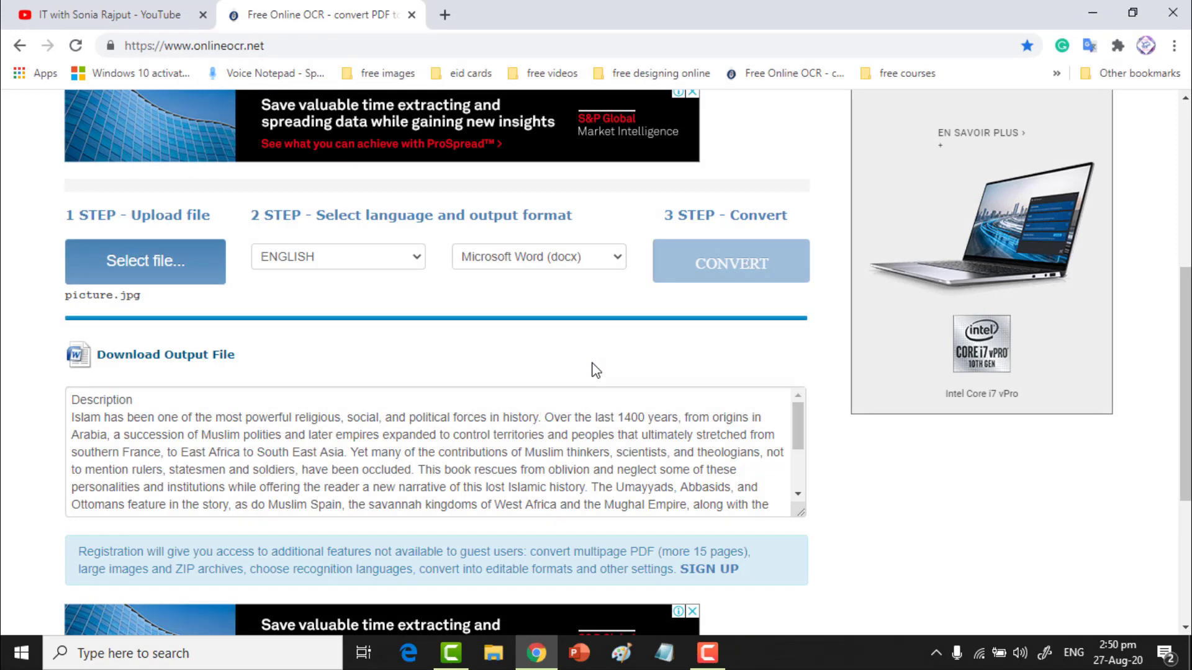
left_click(1181, 24)
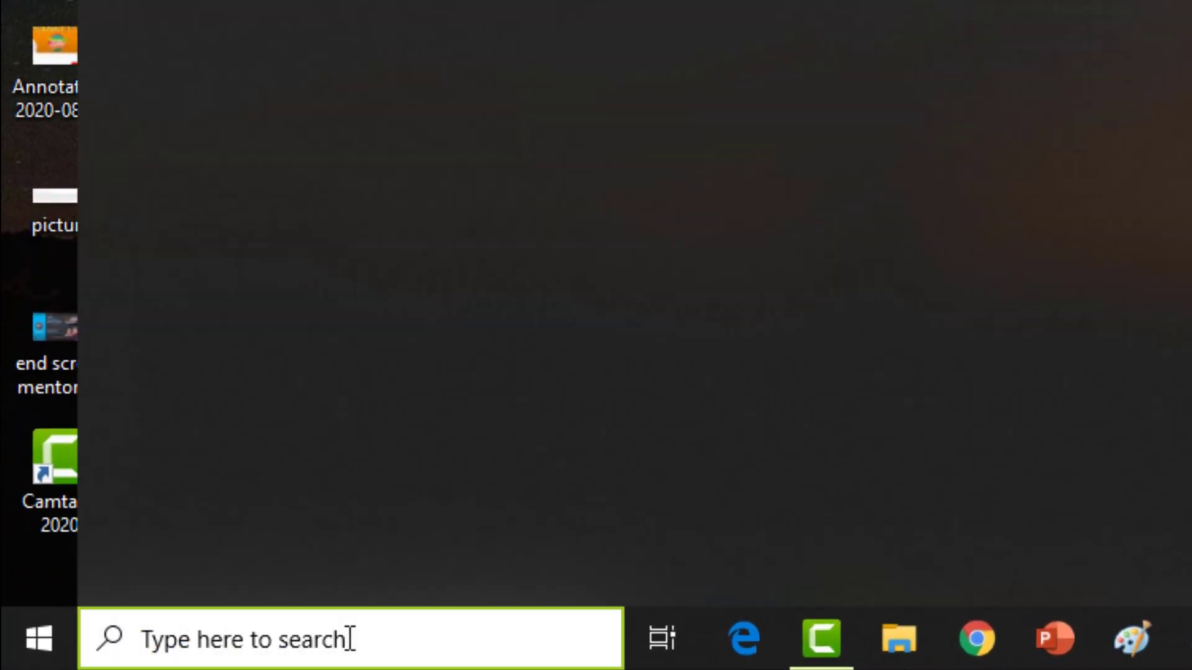
Step: Search Windows for "one" and open OneNote 2016
left_click(187, 654)
type("one")
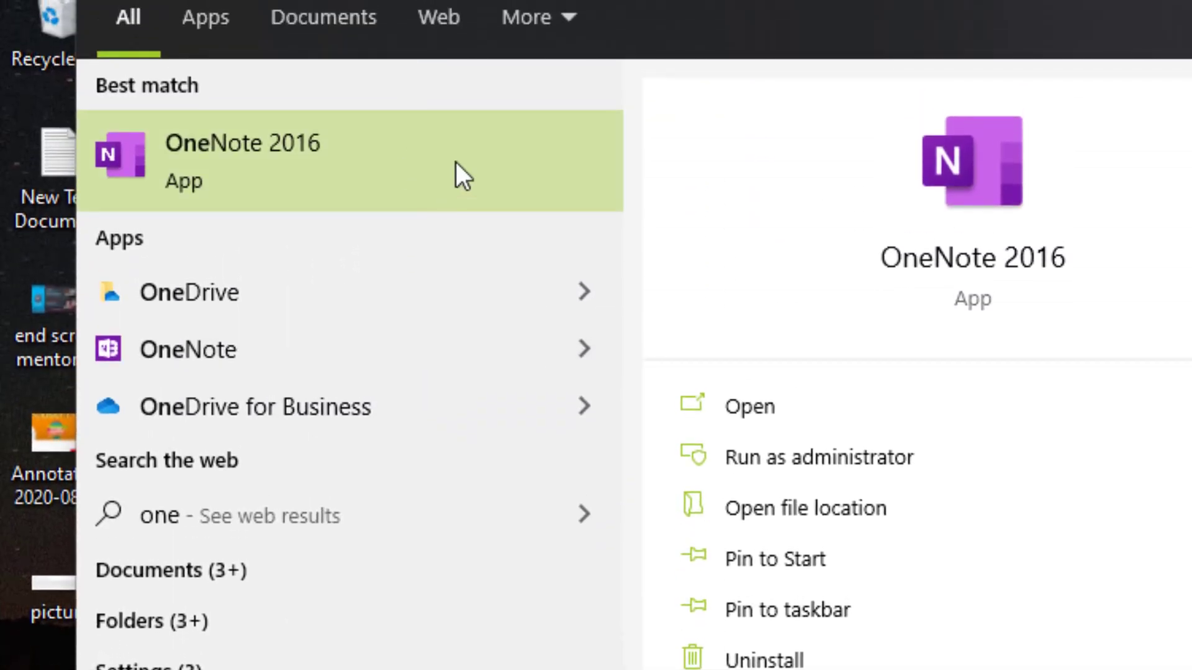
left_click(456, 163)
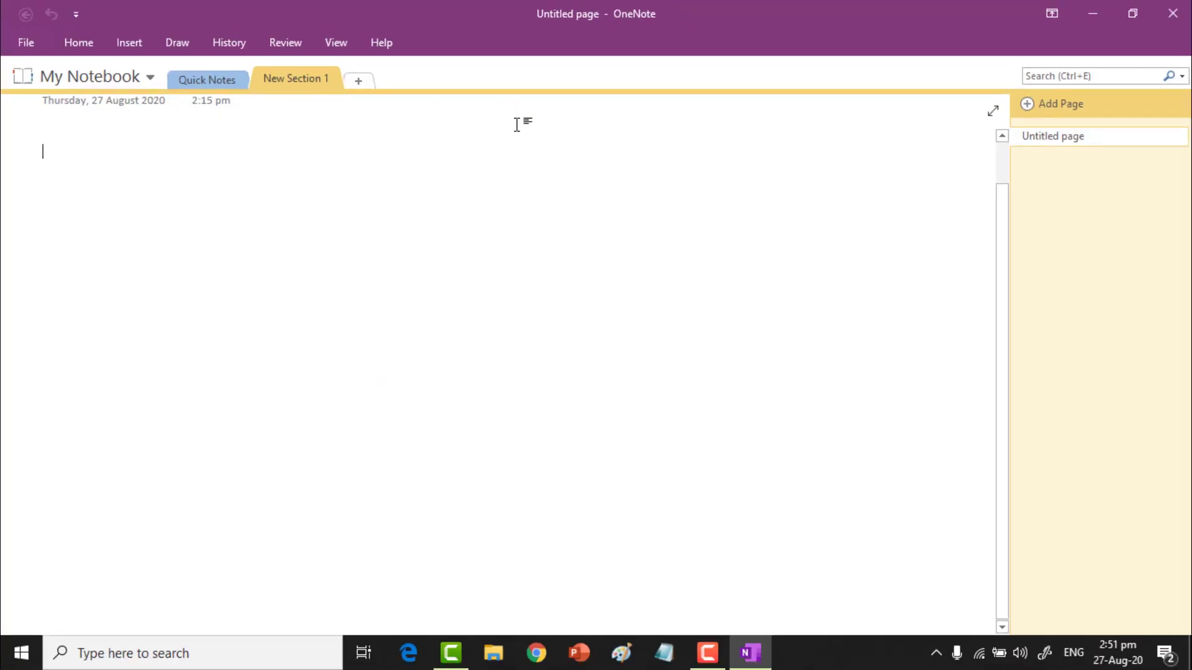
Step: Insert the desktop image file "picture" into the blank OneNote page in New Section 1
left_click(1098, 19)
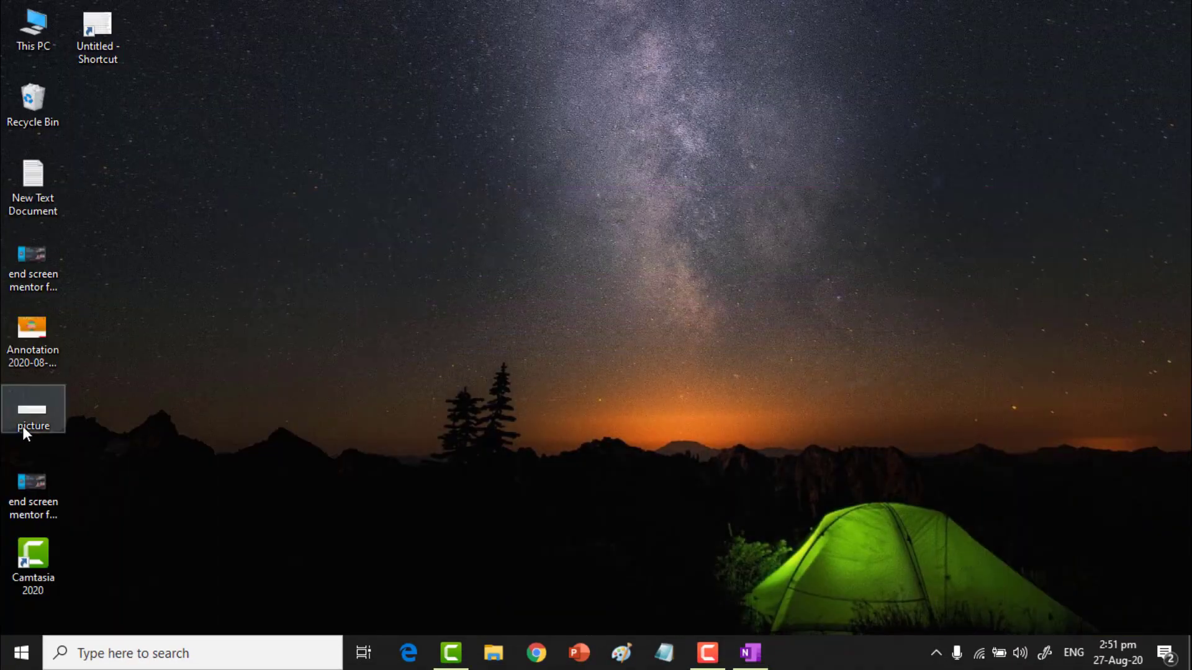
left_click_drag(29, 420, 422, 542)
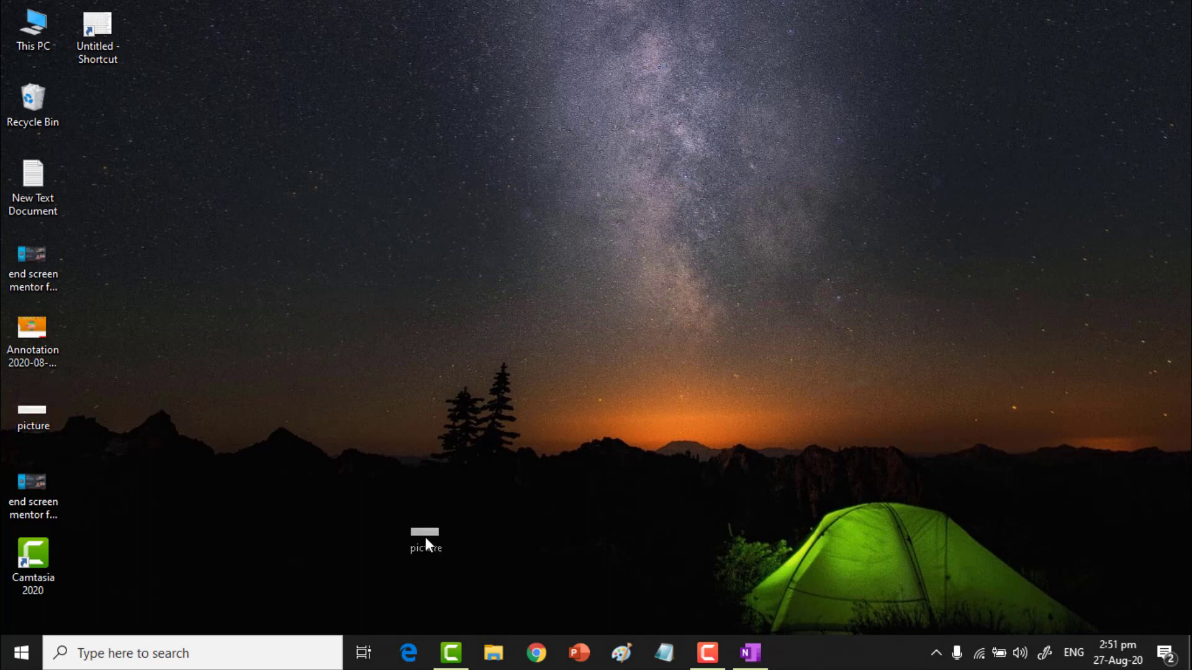
left_click_drag(753, 667, 537, 455)
left_click_drag(256, 326, 254, 311)
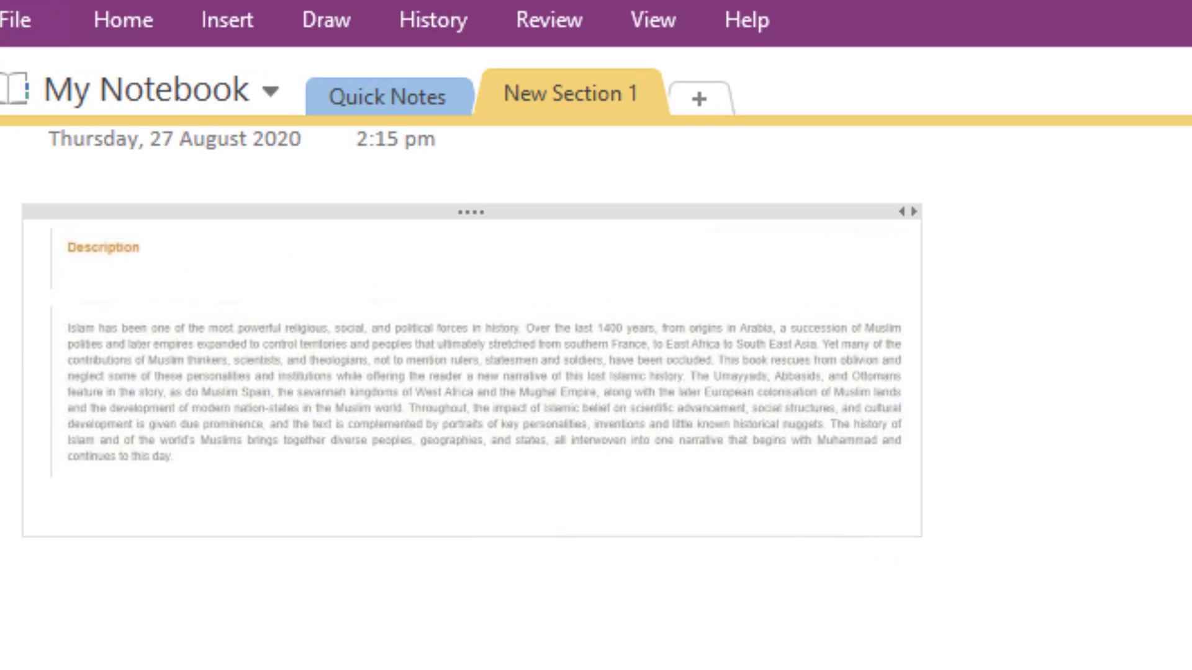
Step: Copy the text from the inserted picture and paste it as text only in the empty area beside the picture
left_click(650, 371)
right_click(650, 371)
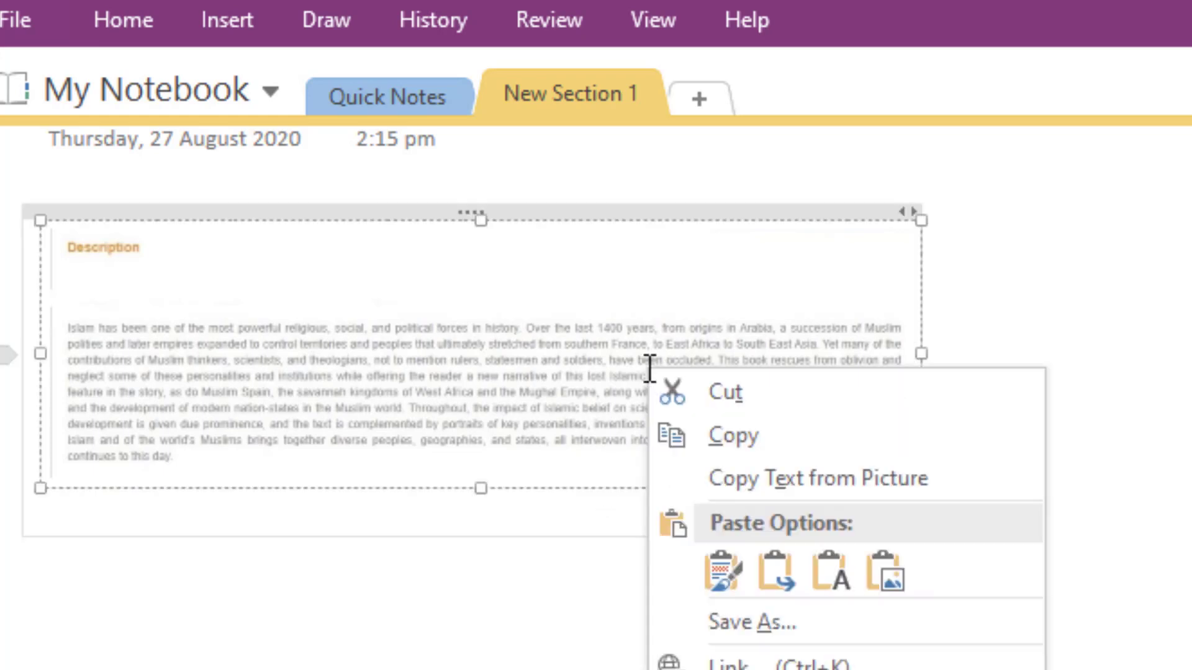
left_click(727, 481)
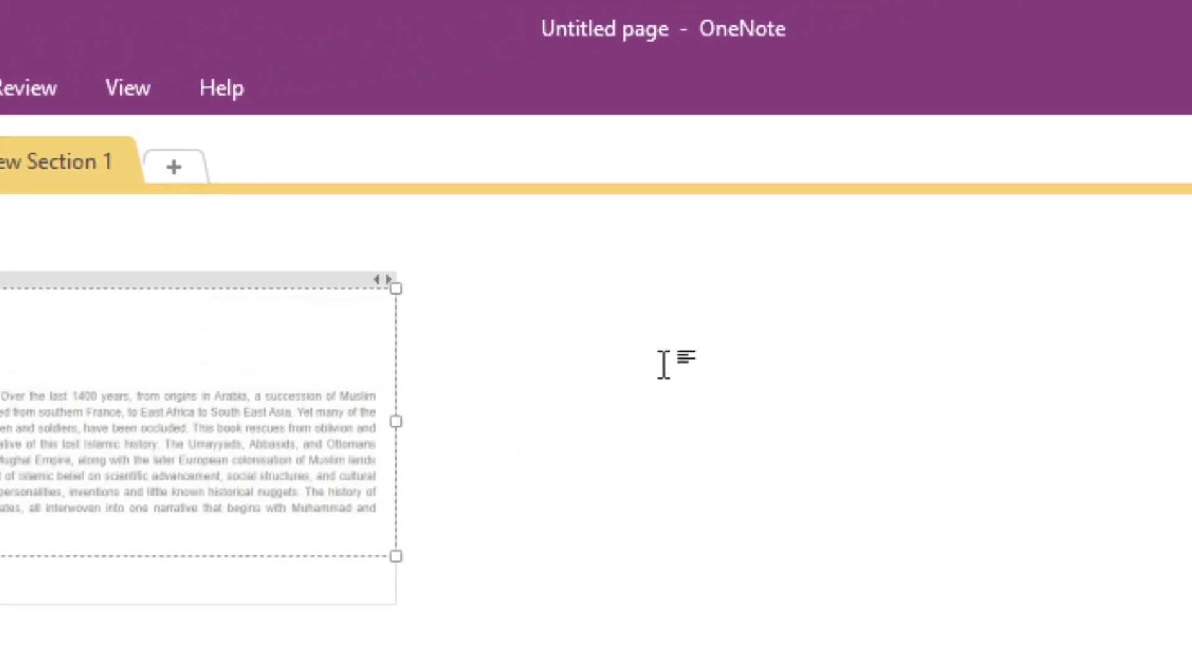
right_click(725, 361)
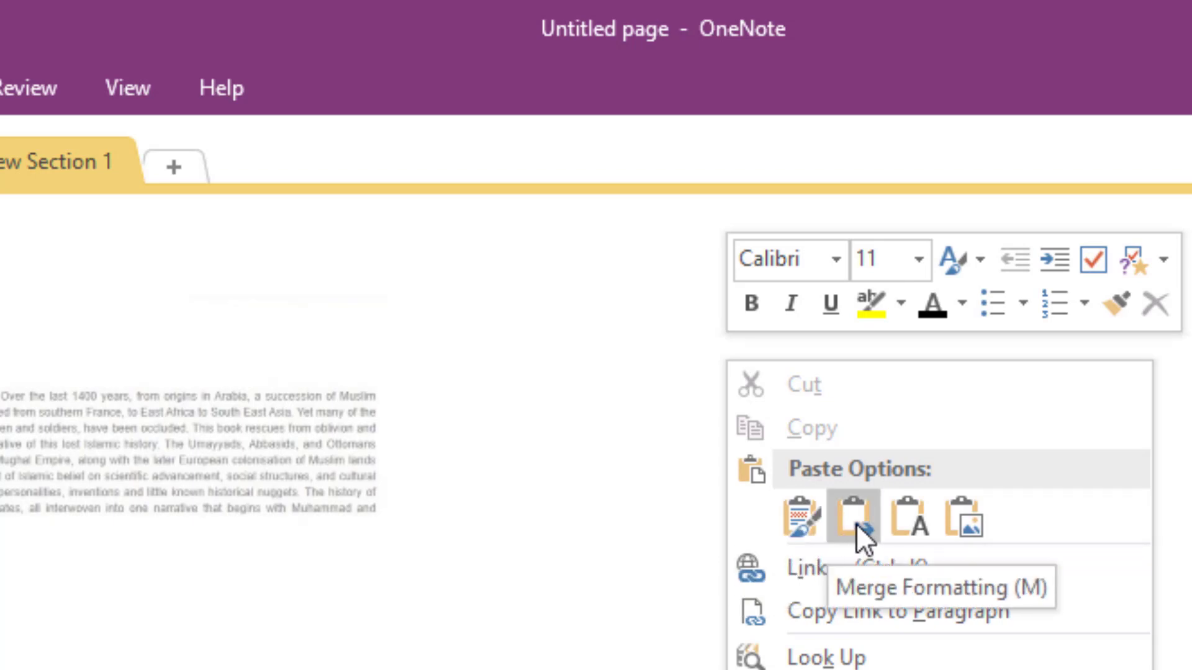
left_click(909, 517)
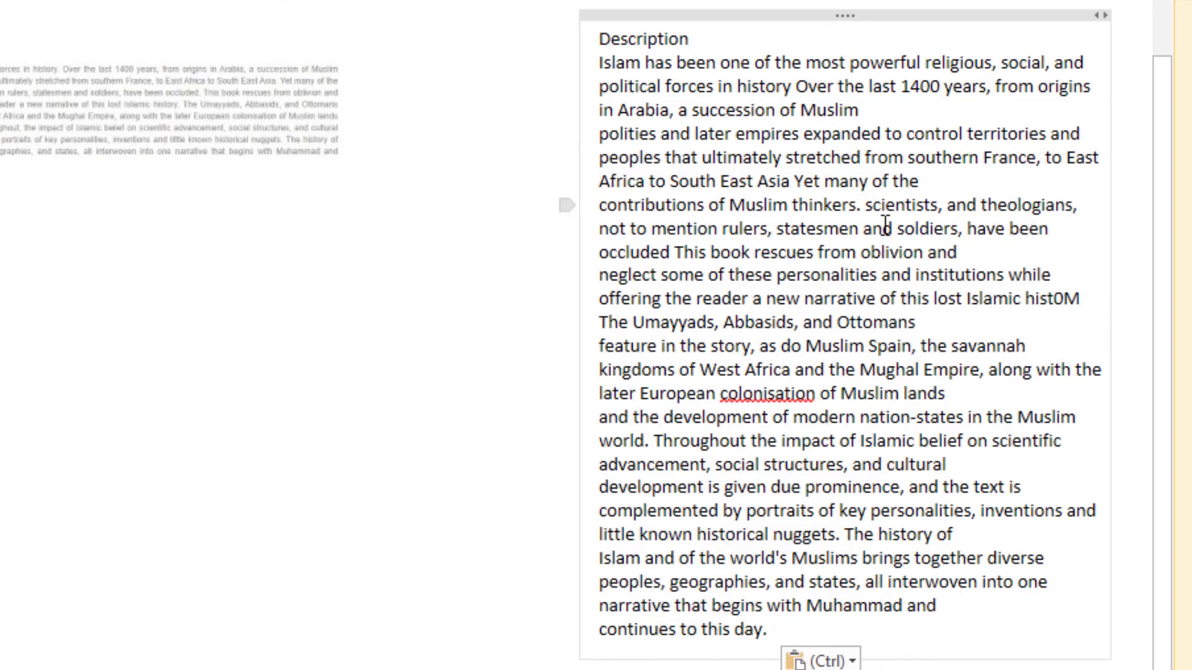
Step: Add the line "I get this document from islamic website." above the sentence starting "The Umayyads, Abbasids, and Ottomans" in the extracted text
left_click_drag(768, 631, 603, 40)
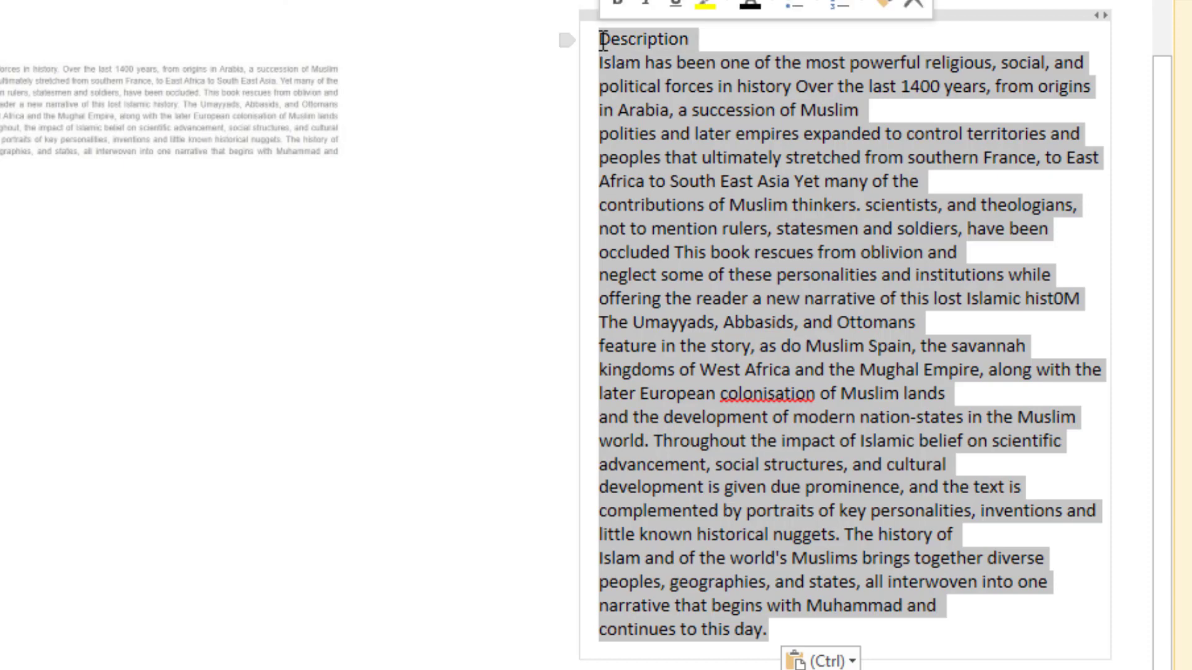
left_click(943, 331)
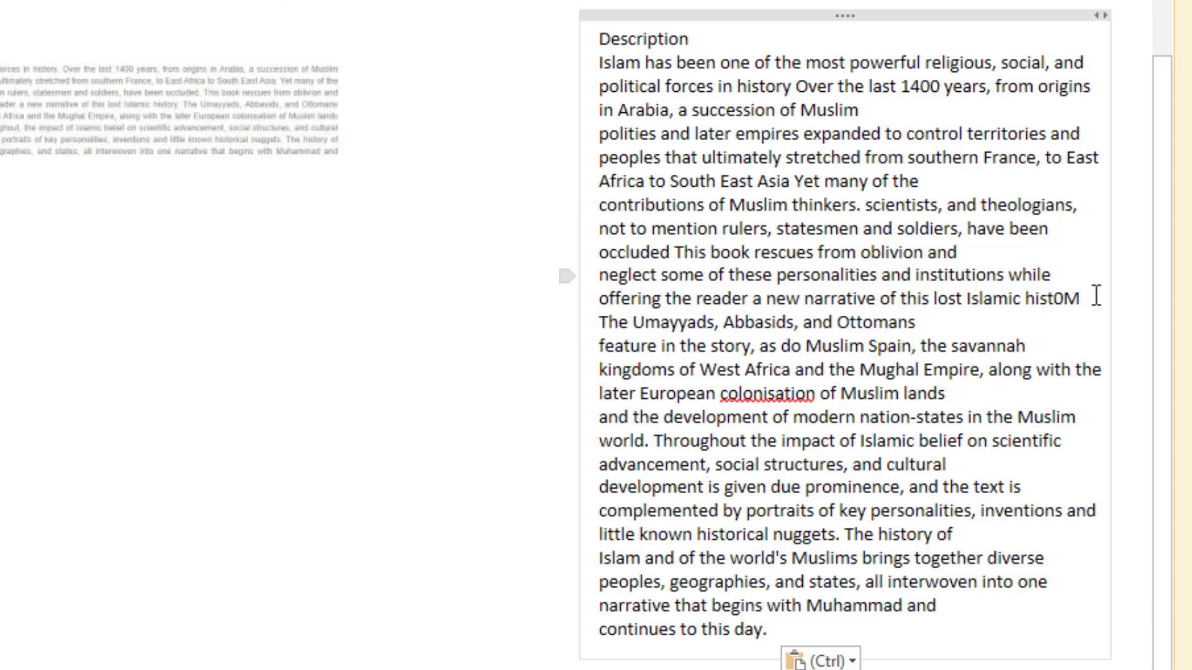
left_click(601, 327)
key("Return")
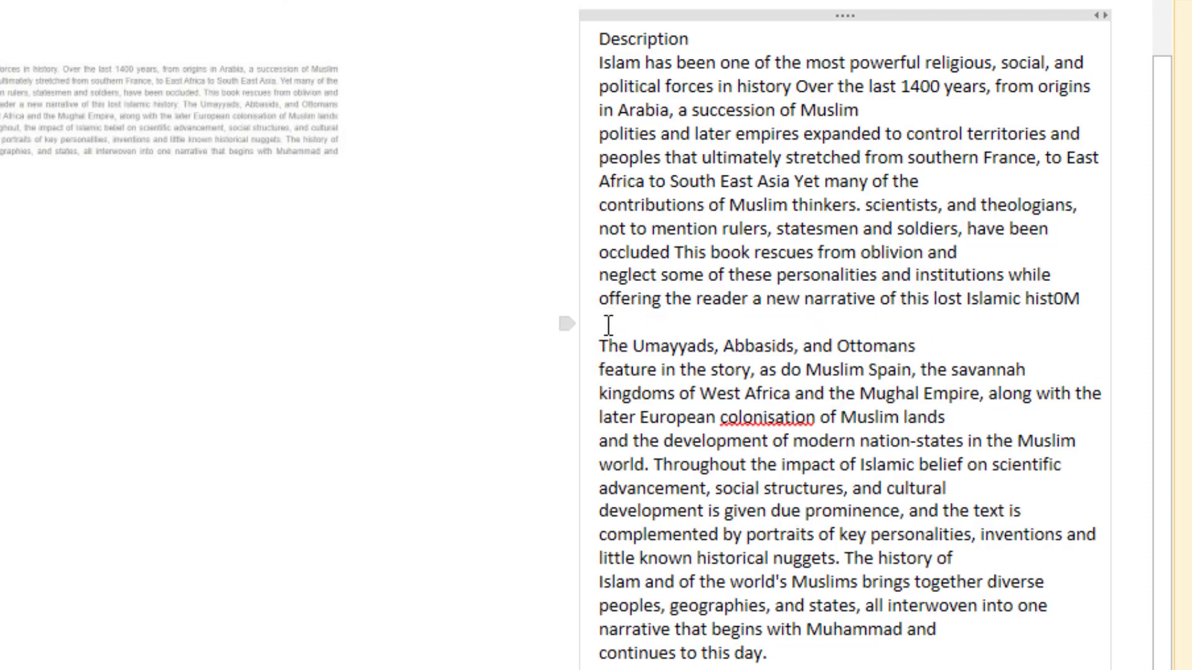
type("I get this do")
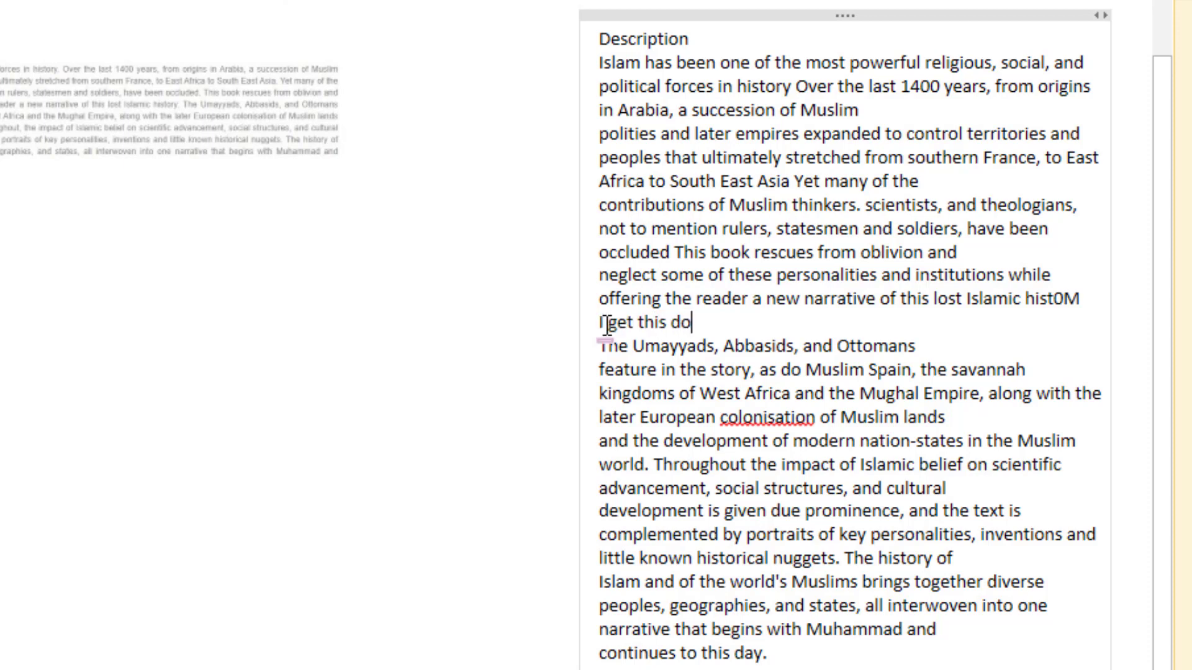
type("cume")
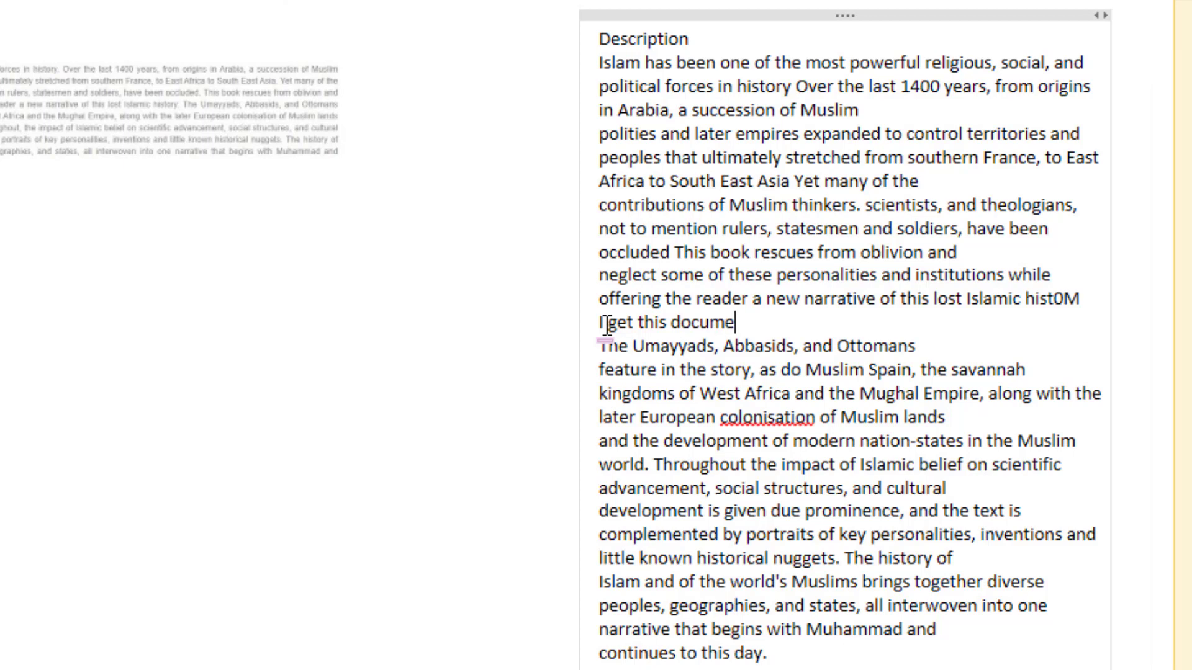
type("nt from islamic")
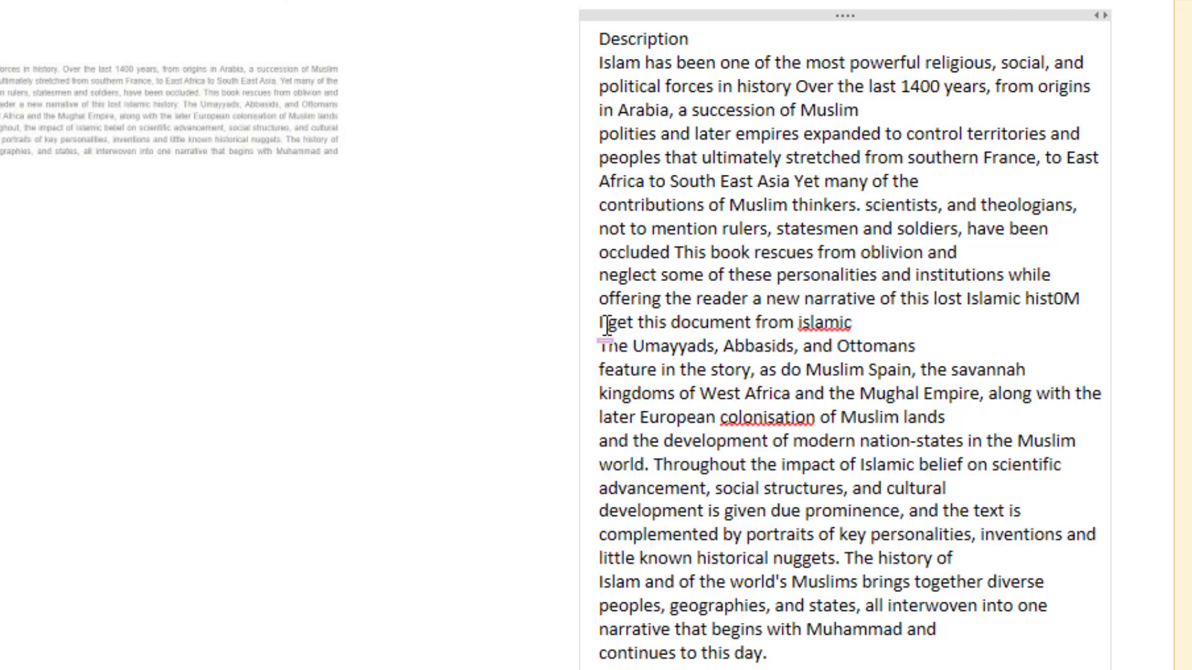
type(" website.")
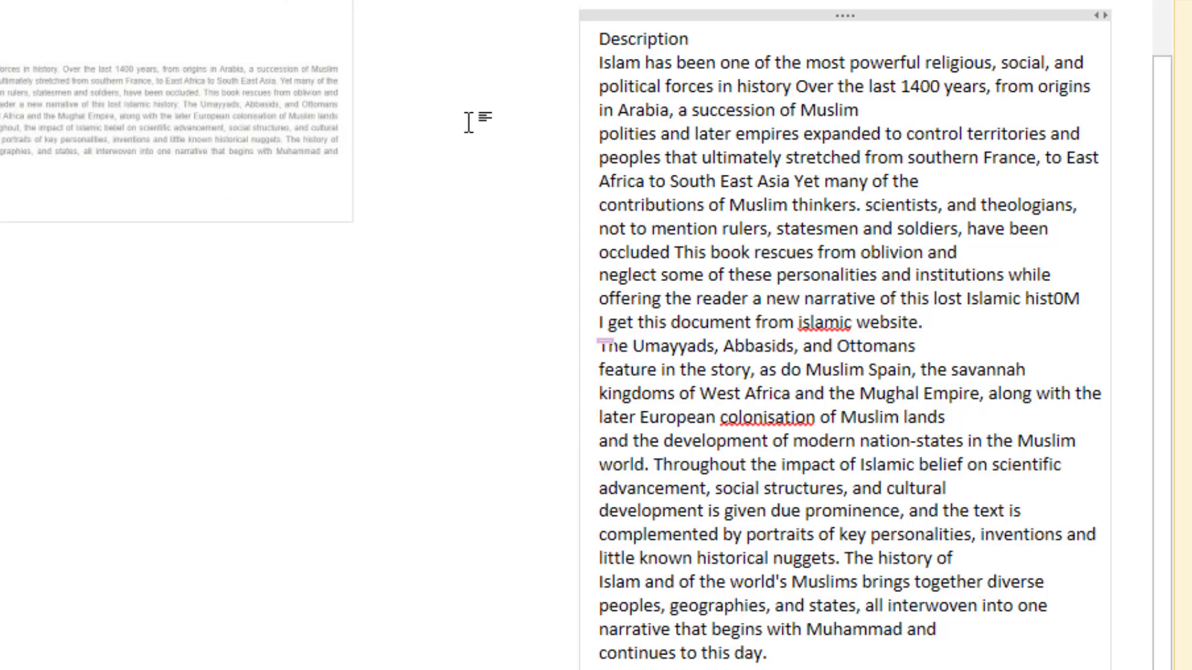
Step: Copy the entire edited text from "Description" through "continues to this day."
left_click_drag(597, 40, 805, 597)
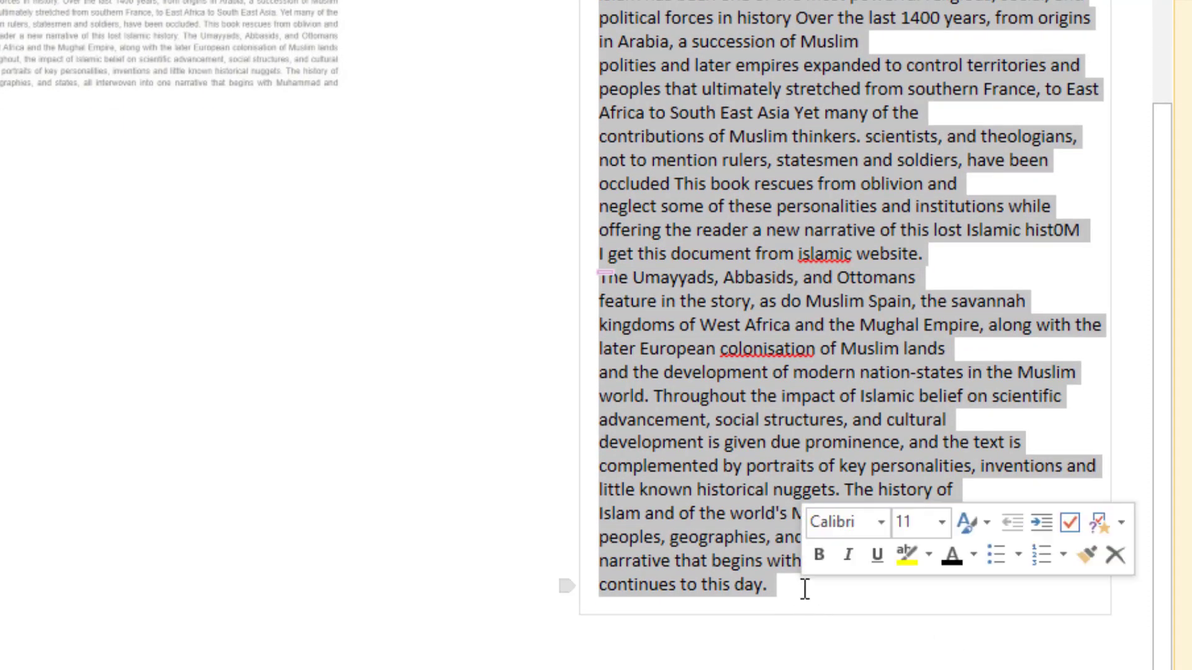
right_click(756, 281)
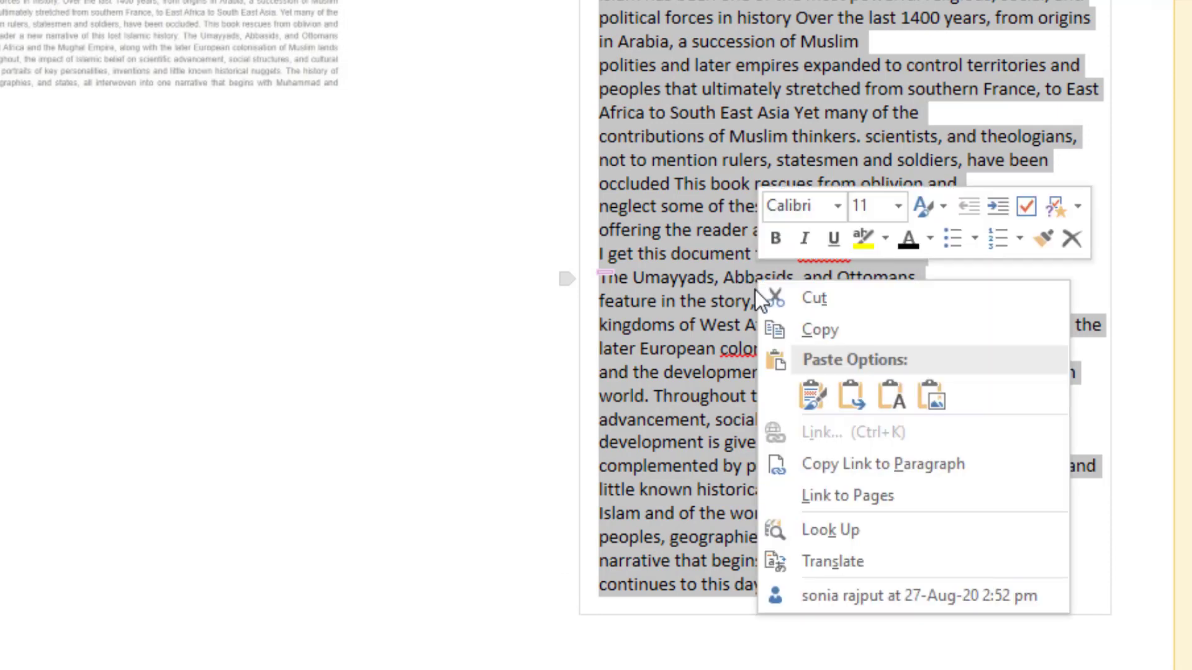
left_click(824, 331)
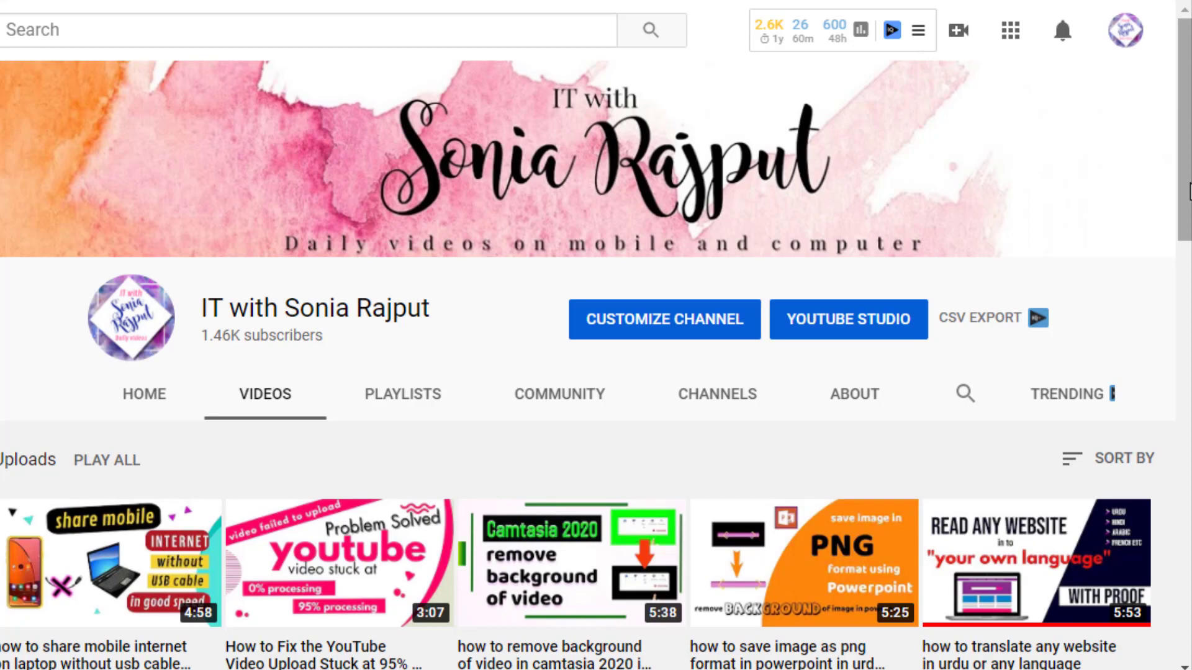
scroll(1189, 193, "down", 10)
scroll(596, 391, "down", 7)
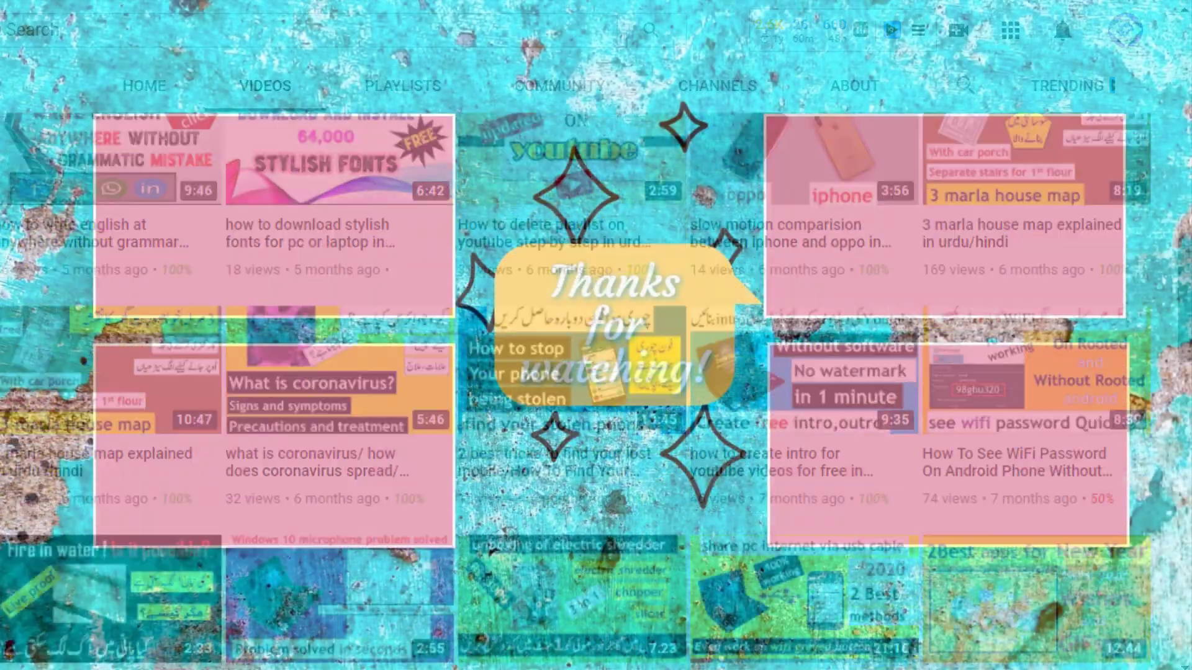